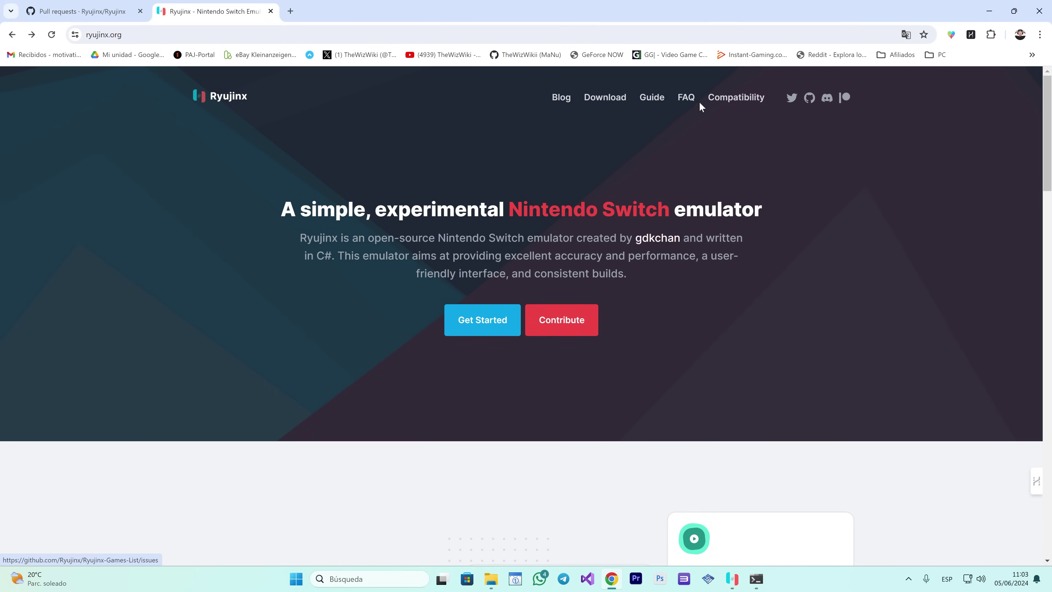
# - Open the download page of the Ryujinx website to view the latest builds
pyautogui.scroll(-4, 352, 359)
pyautogui.scroll(4, 352, 359)
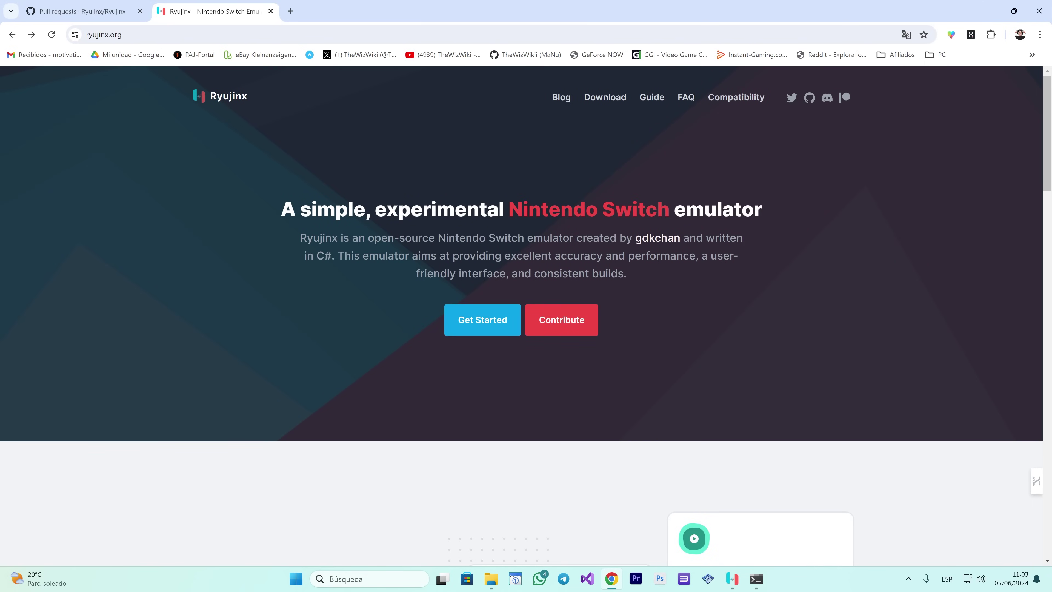
pyautogui.click(597, 100)
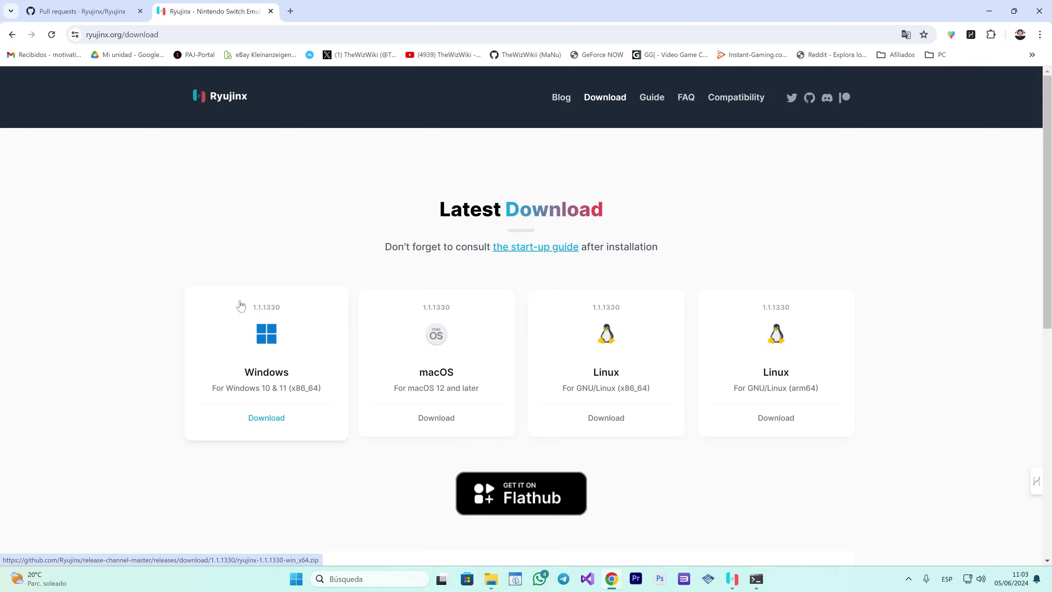
# - Switch to the Ryujinx emulator, check for updates and dismiss the updater message
pyautogui.click(989, 11)
pyautogui.moveTo(370, 98); pyautogui.dragTo(372, 94)
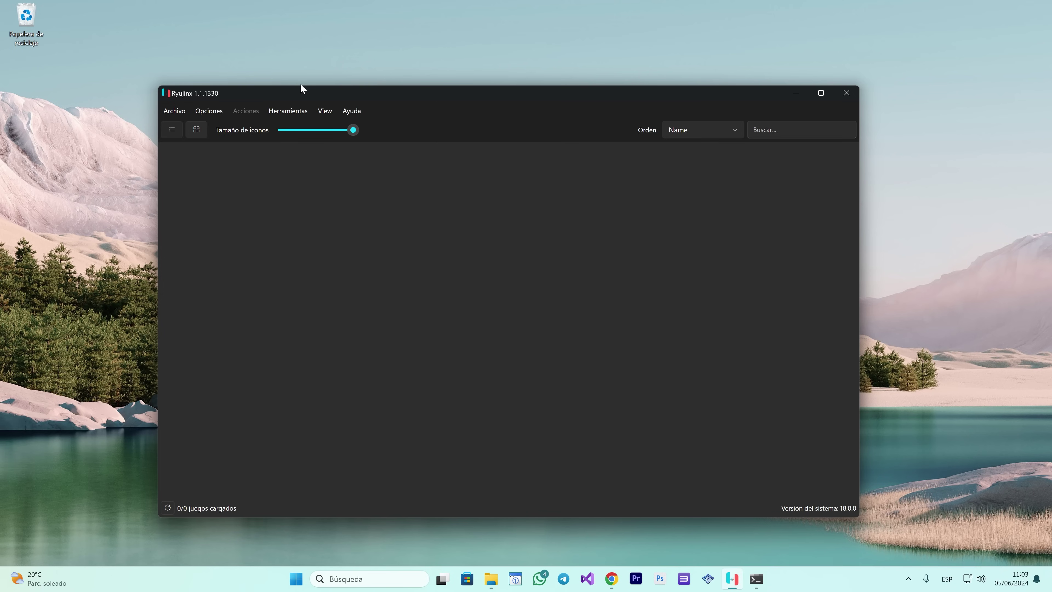
pyautogui.moveTo(505, 90); pyautogui.dragTo(516, 92)
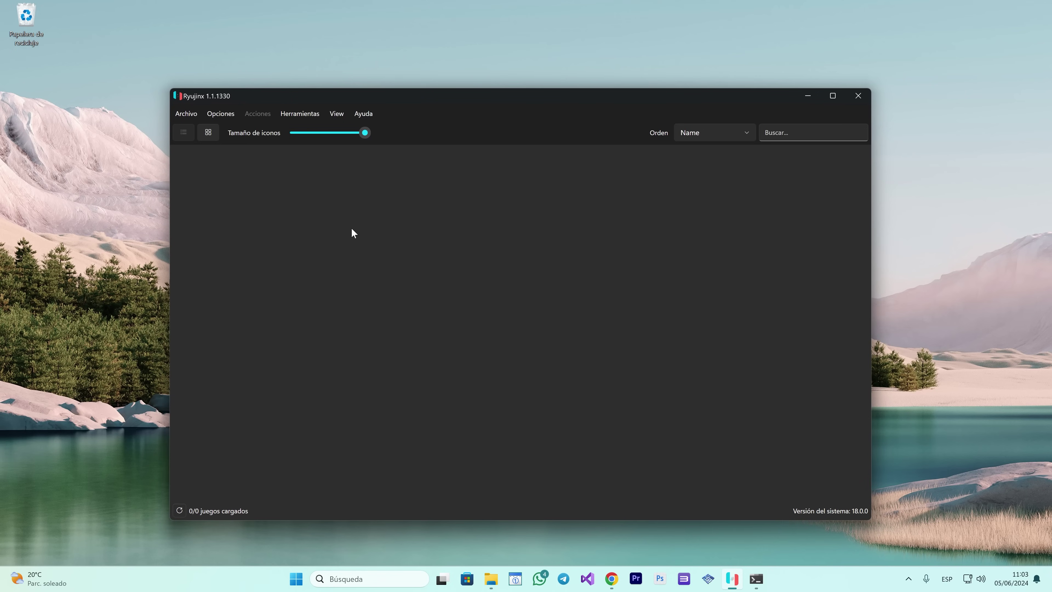
pyautogui.click(362, 114)
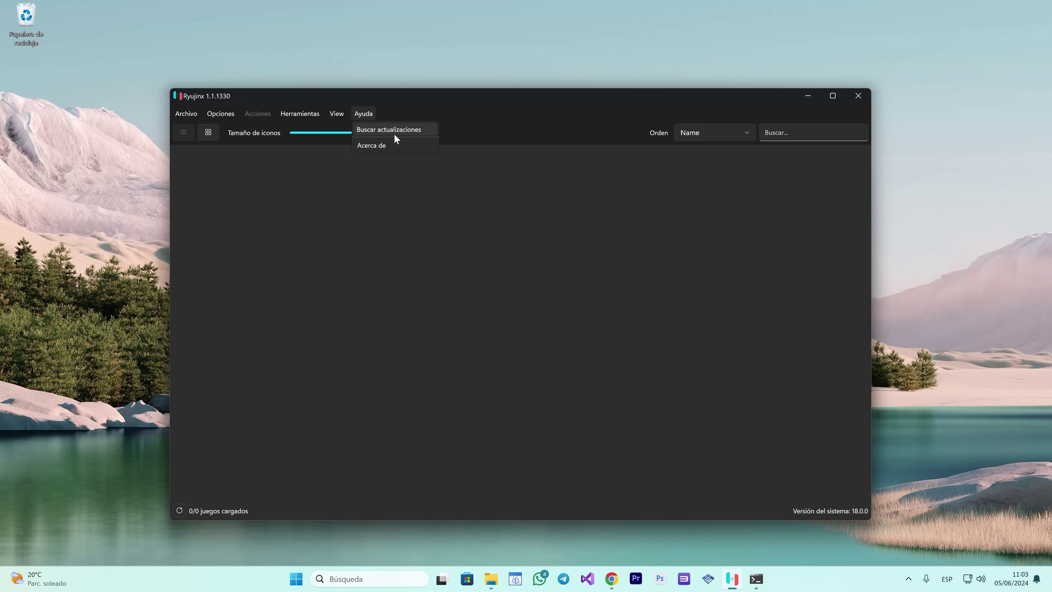
pyautogui.click(383, 131)
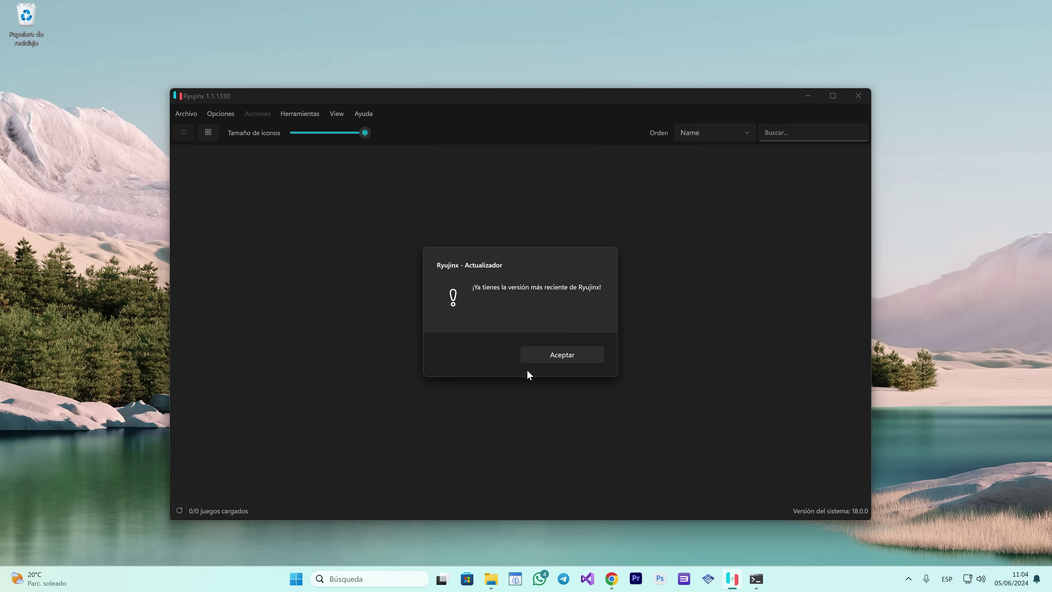
pyautogui.click(554, 356)
# - Switch to Chrome, look through the open Ryujinx pull requests on GitHub, and return to Ryujinx
pyautogui.click(611, 578)
pyautogui.click(83, 11)
pyautogui.scroll(-1, 243, 342)
pyautogui.scroll(-1, 241, 342)
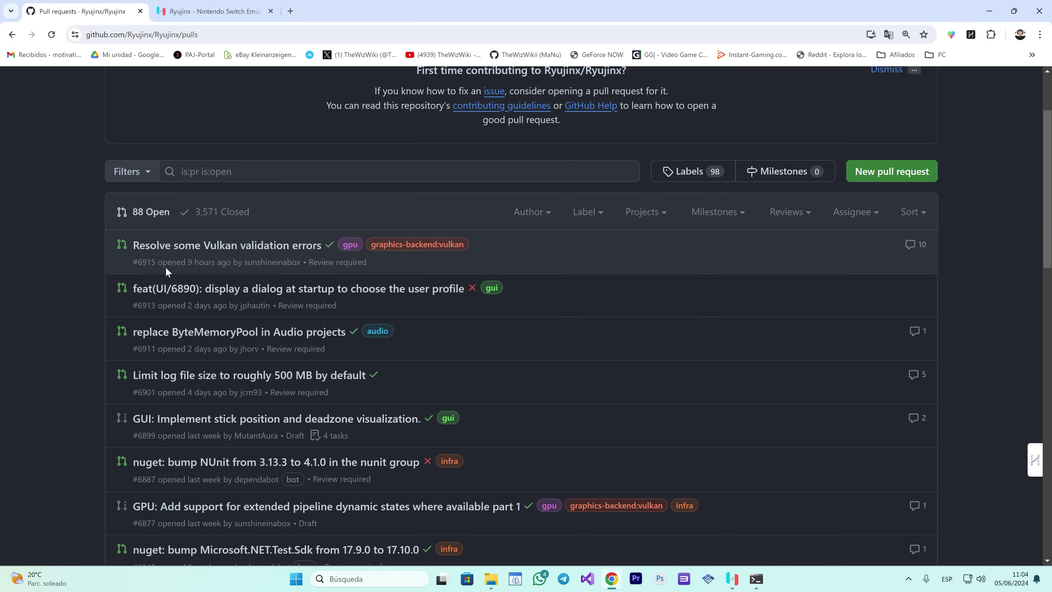
pyautogui.moveTo(303, 252)
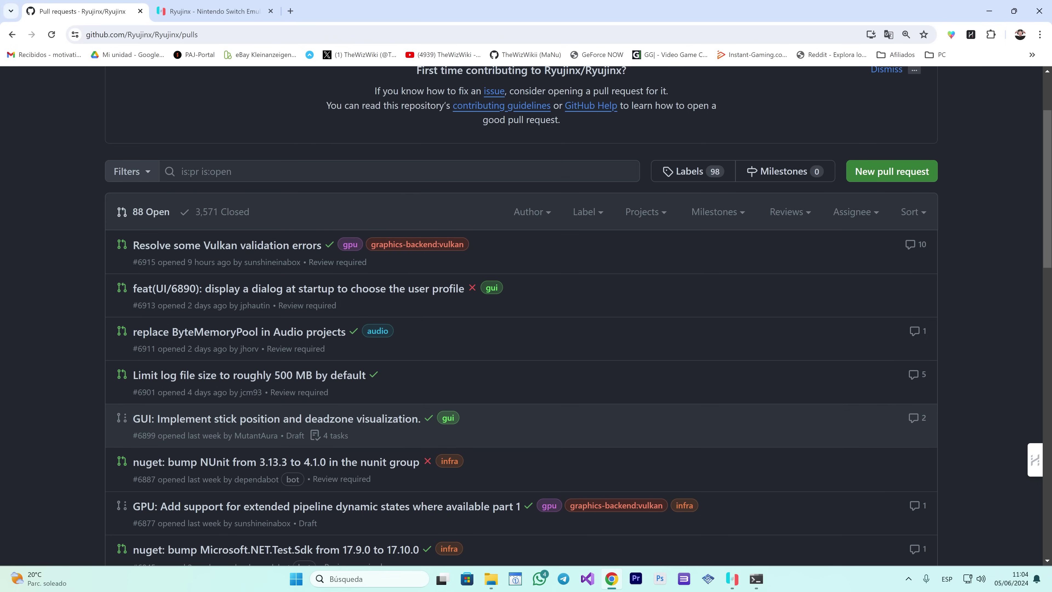
pyautogui.click(989, 11)
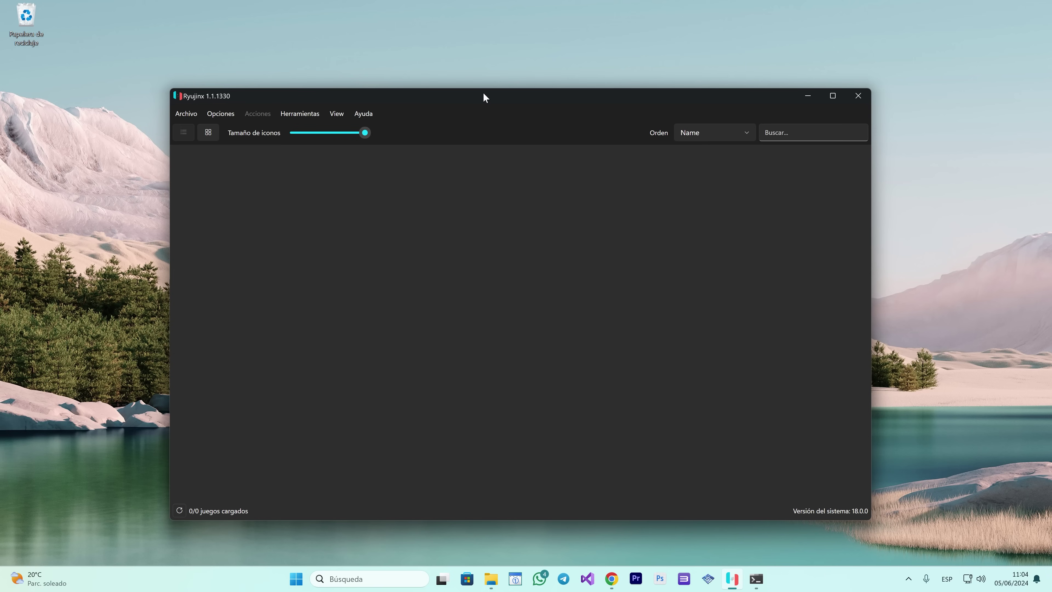
# - Bring up the Ryujinx console window to view its log, then minimize it
pyautogui.moveTo(471, 97)
pyautogui.mouseDown()
pyautogui.moveTo(438, 108)
pyautogui.moveTo(454, 96)
pyautogui.mouseUp()
pyautogui.click(757, 580)
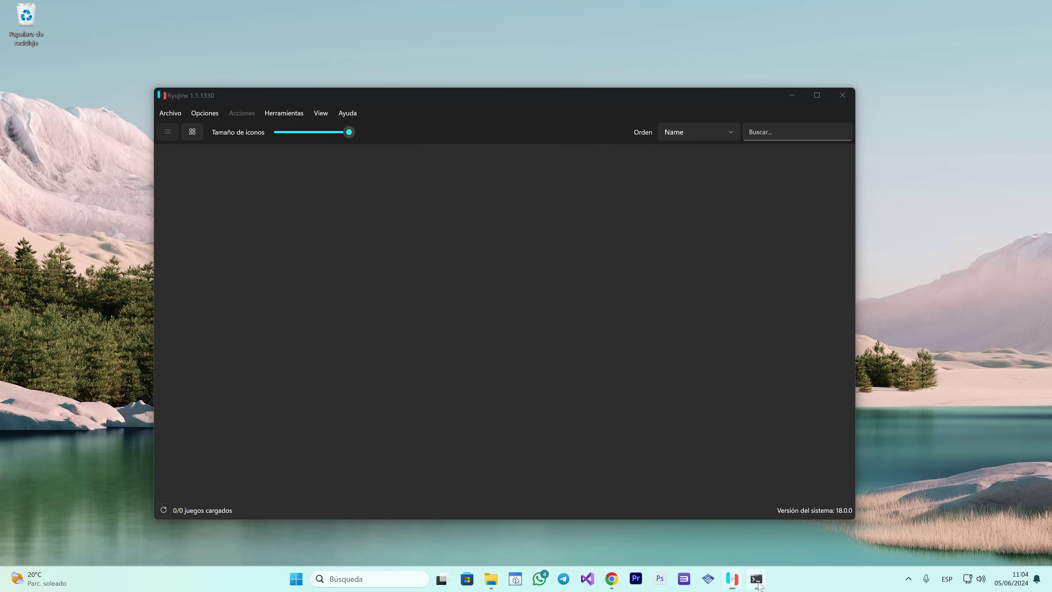
pyautogui.moveTo(310, 128); pyautogui.dragTo(259, 141)
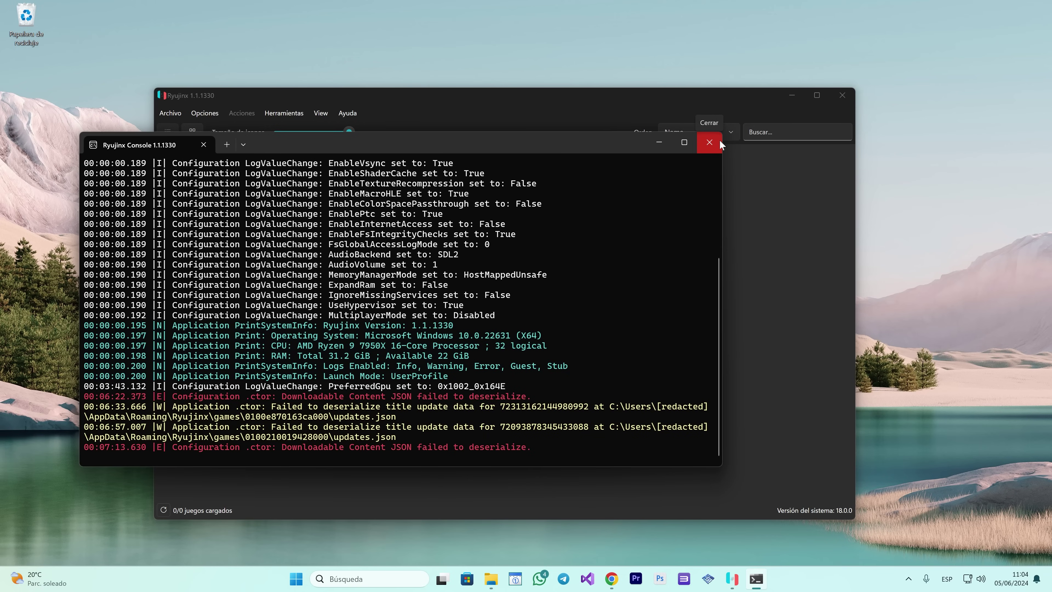
pyautogui.click(659, 142)
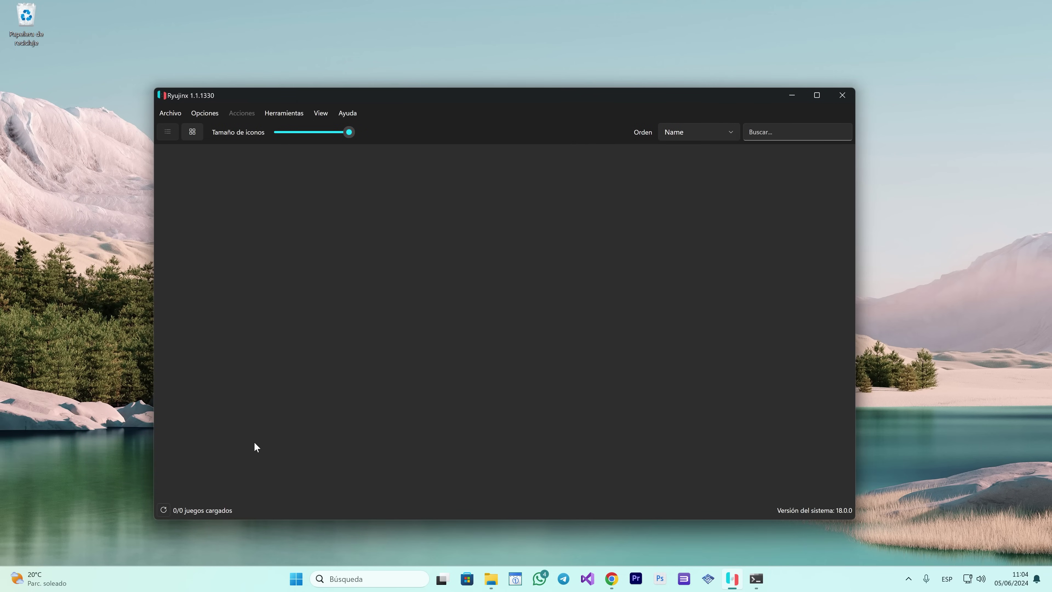
pyautogui.moveTo(758, 585)
# - Open the Ryujinx data folder, select its system folder, and close the file window
pyautogui.moveTo(342, 97)
pyautogui.mouseDown()
pyautogui.moveTo(366, 110)
pyautogui.moveTo(344, 87)
pyautogui.mouseUp()
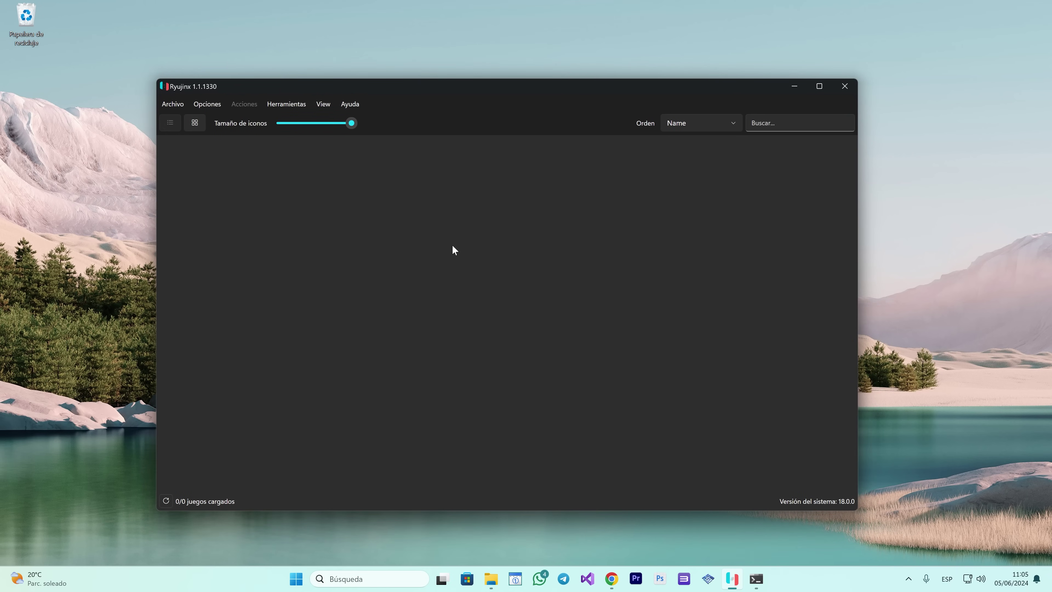
pyautogui.click(170, 104)
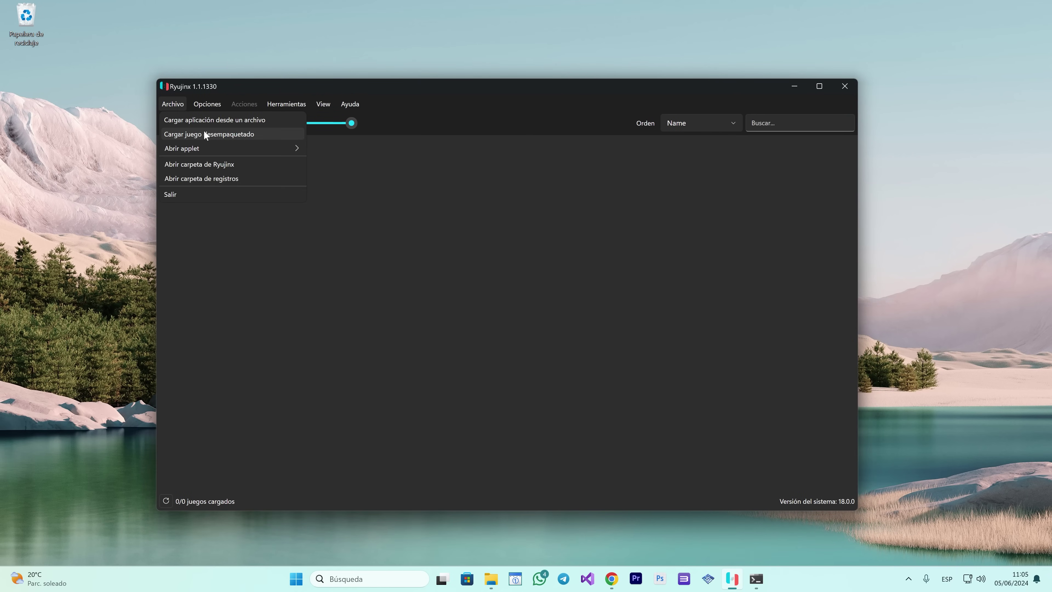
pyautogui.click(200, 166)
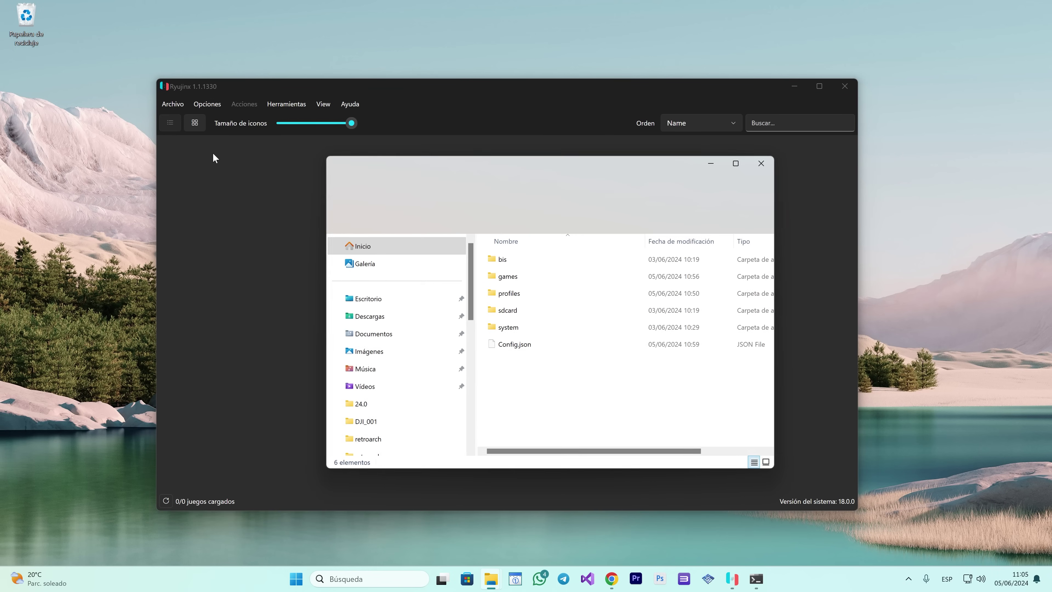
pyautogui.click(515, 333)
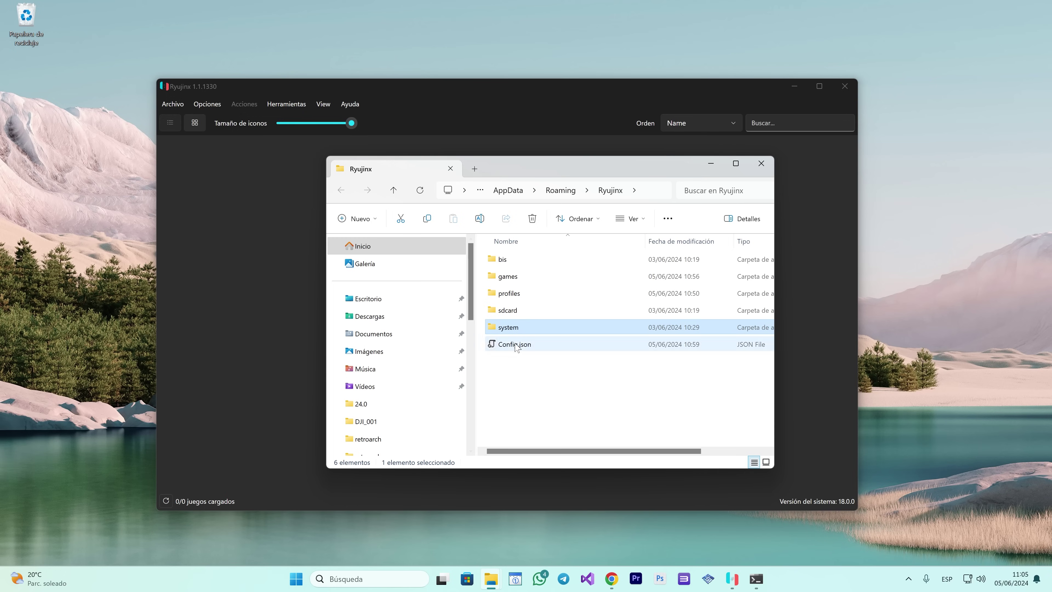
pyautogui.click(761, 164)
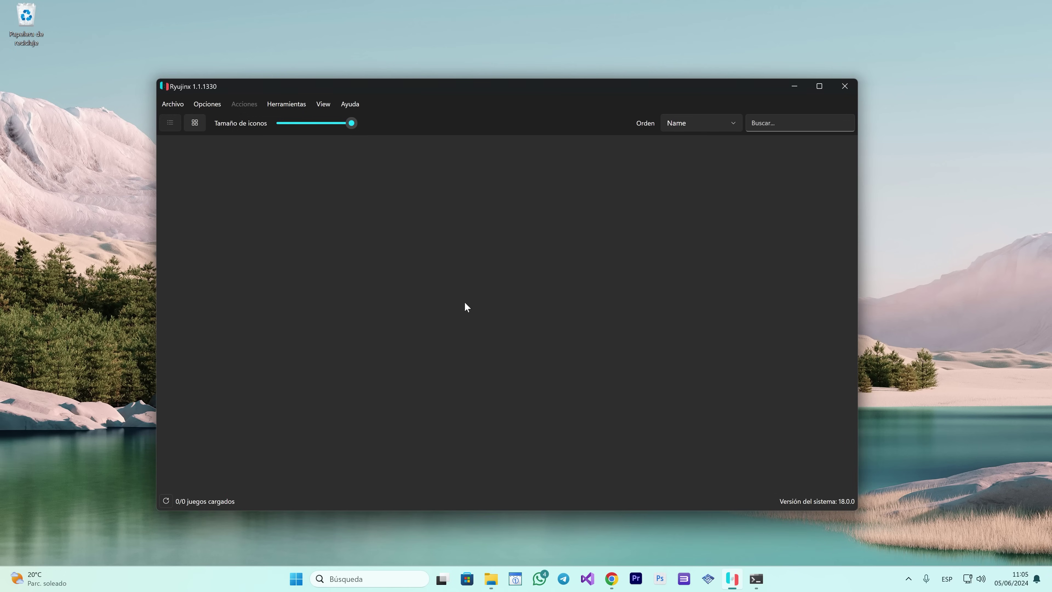
# - Look at the available options for installing firmware without choosing one
pyautogui.click(290, 104)
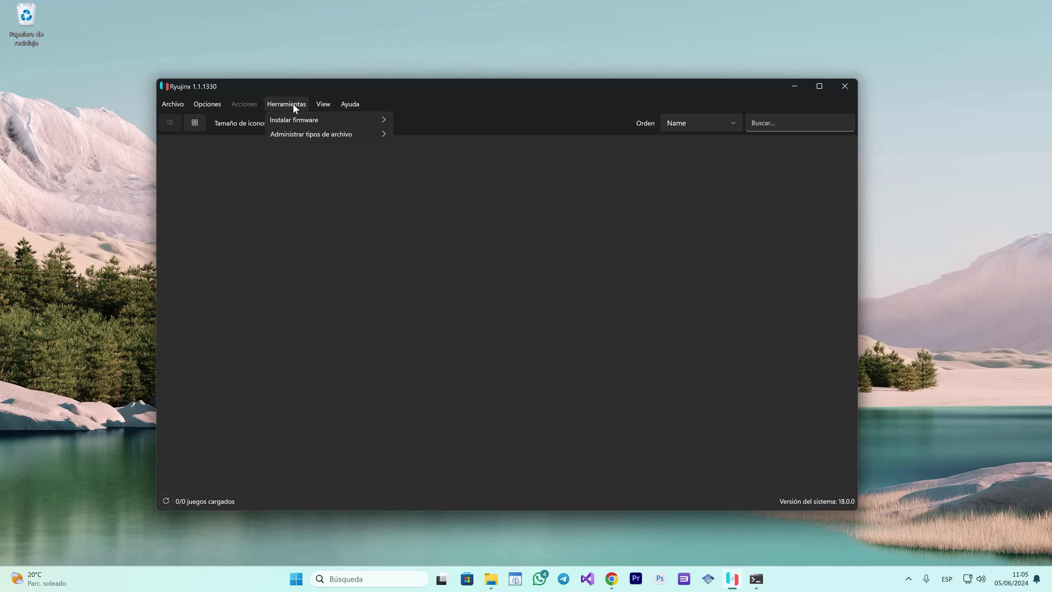
pyautogui.moveTo(356, 124)
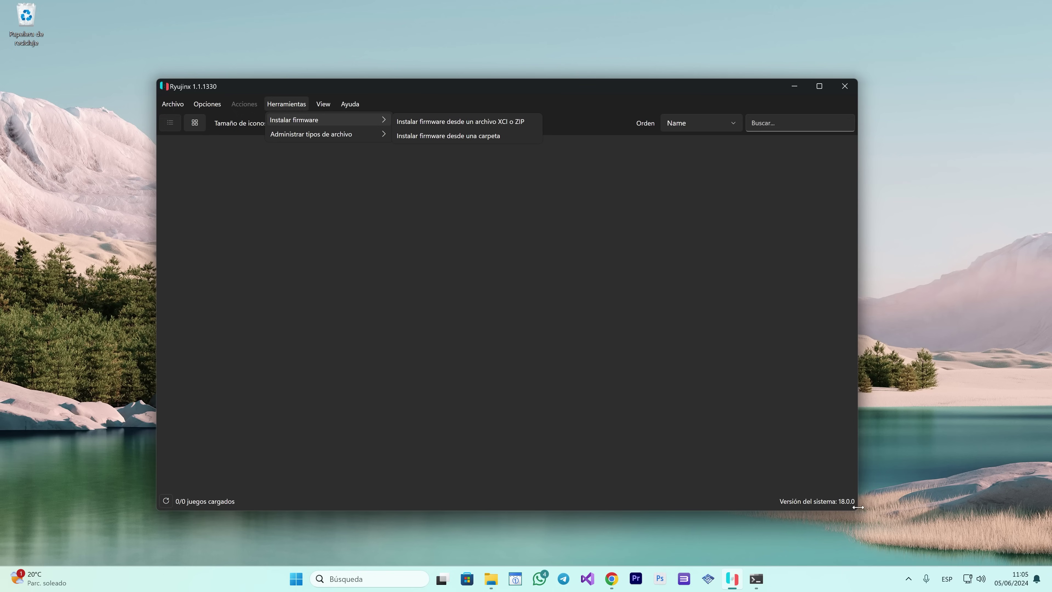
pyautogui.click(325, 383)
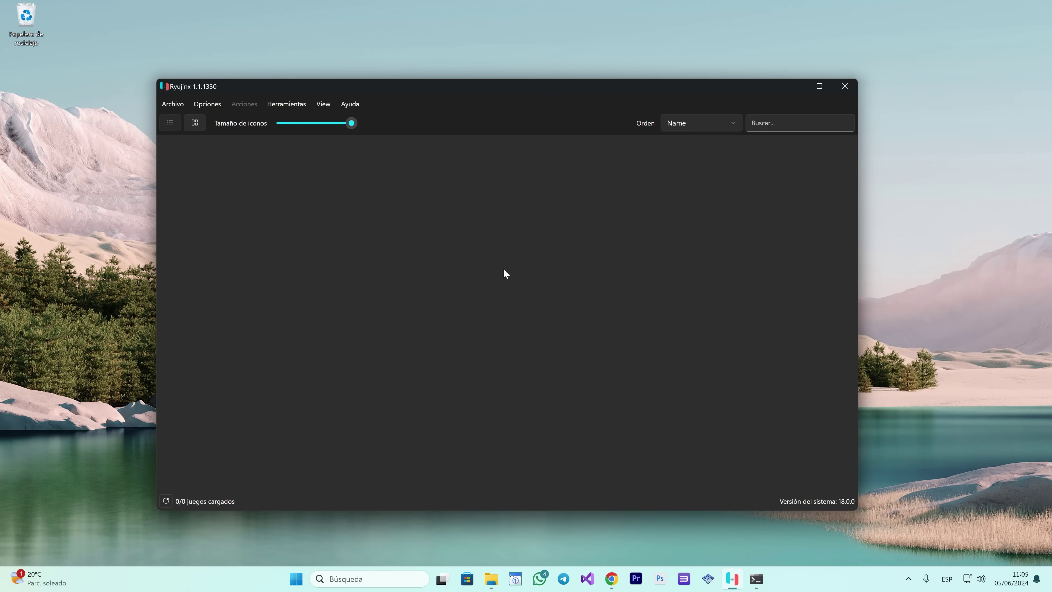
# - Look through the general emulator options and the list of available interface languages
pyautogui.click(205, 103)
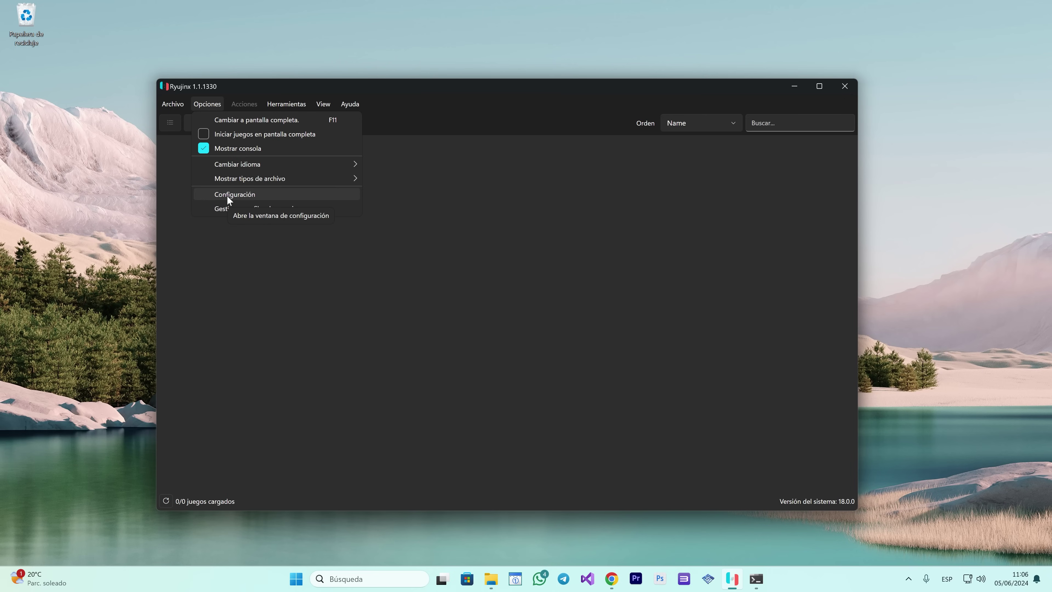
pyautogui.click(229, 350)
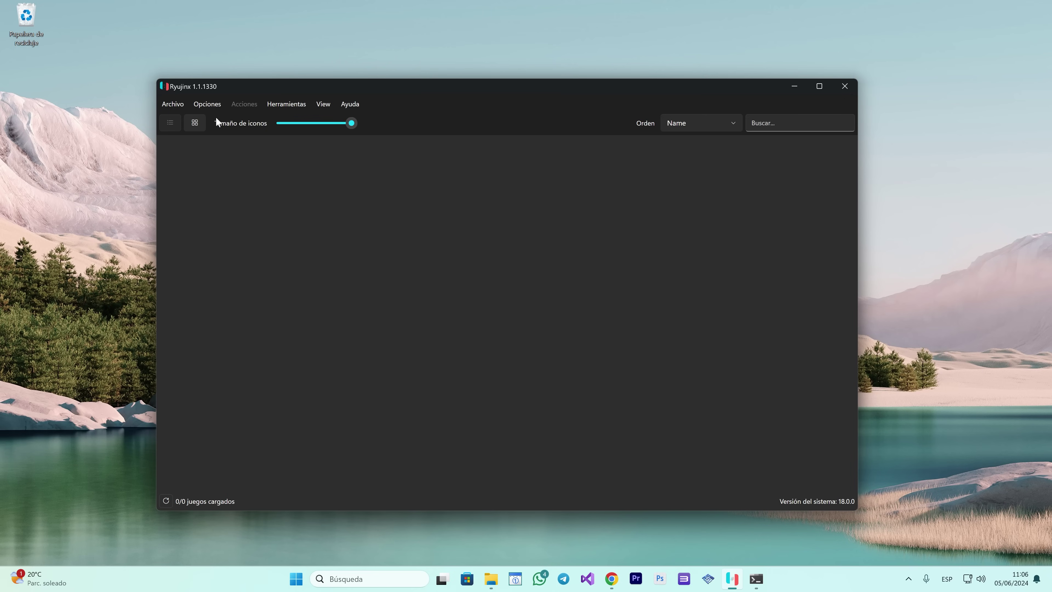
pyautogui.click(199, 103)
pyautogui.moveTo(331, 161)
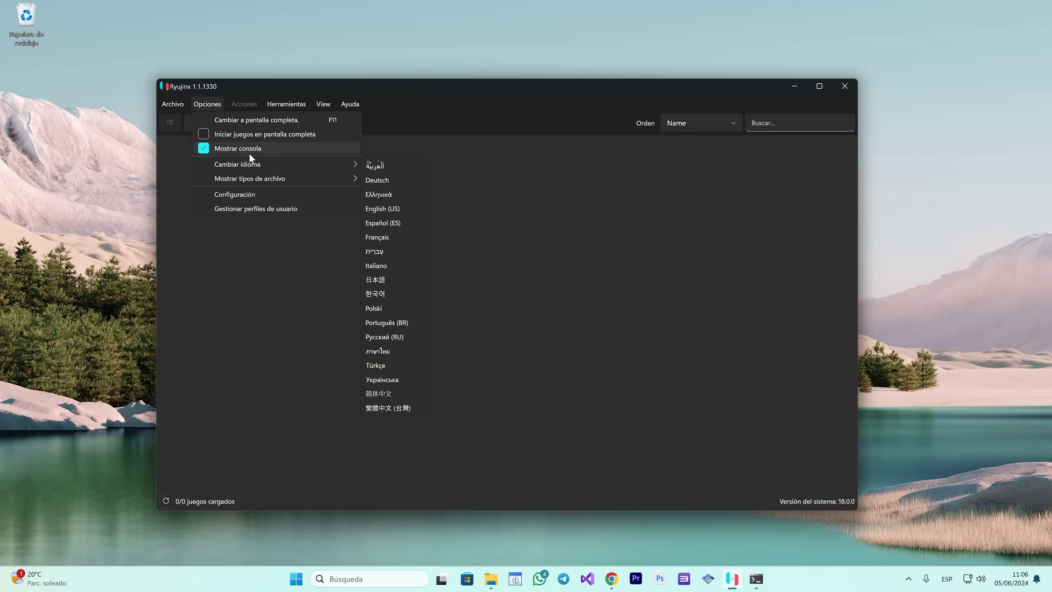
# - In the configuration, add E:\Nintendo Switch as a game folder and save the settings
pyautogui.click(223, 194)
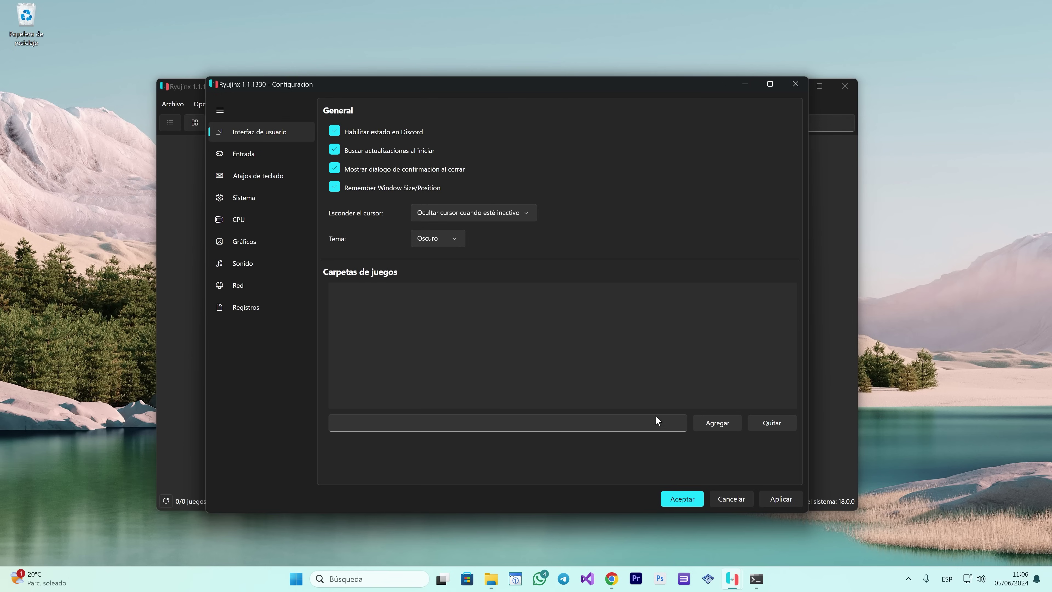
pyautogui.click(716, 422)
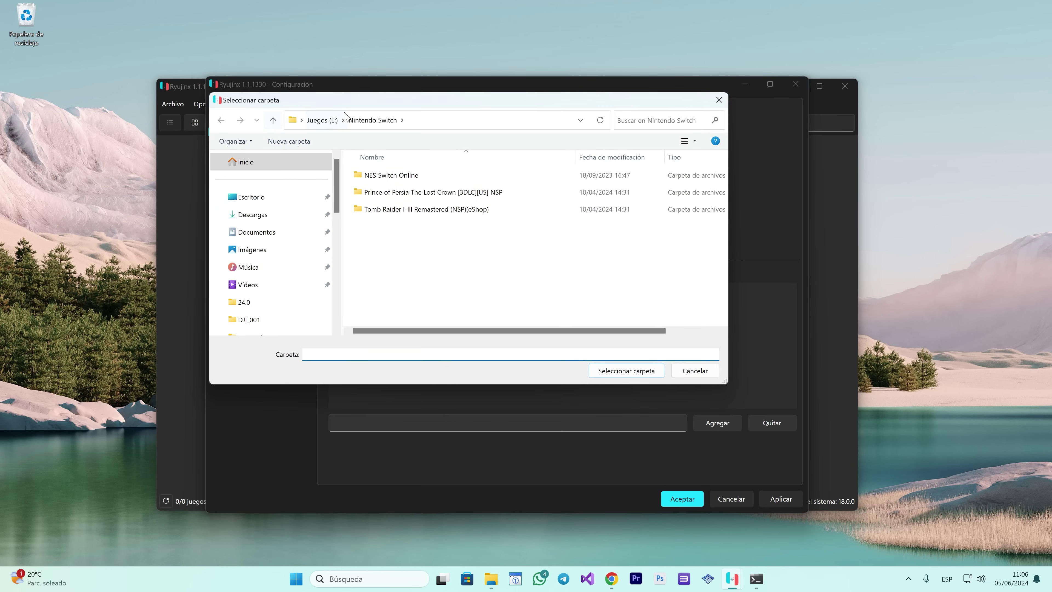
pyautogui.click(311, 121)
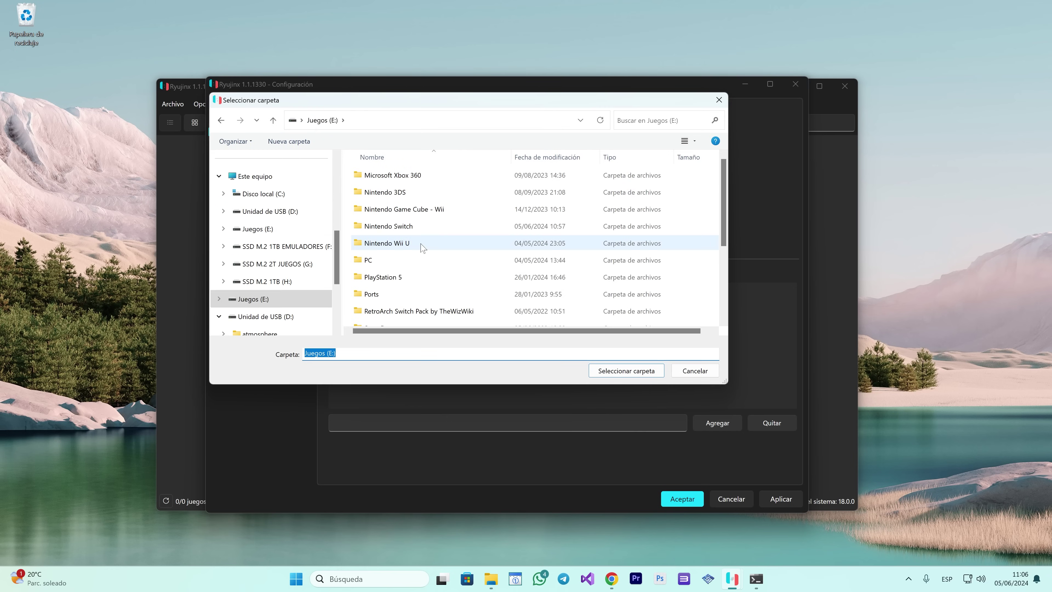
pyautogui.click(382, 229)
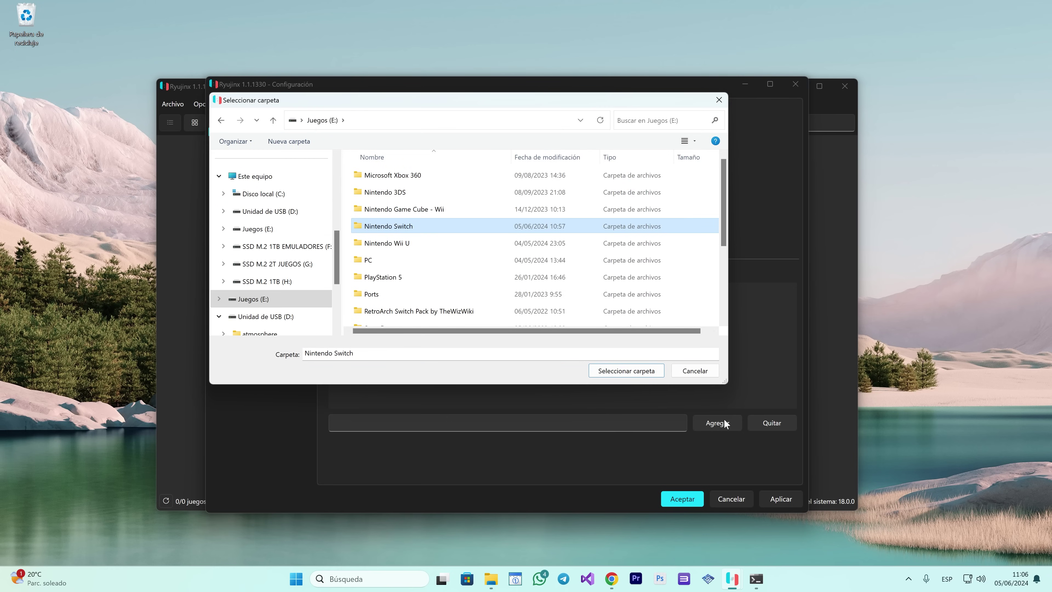
pyautogui.click(626, 371)
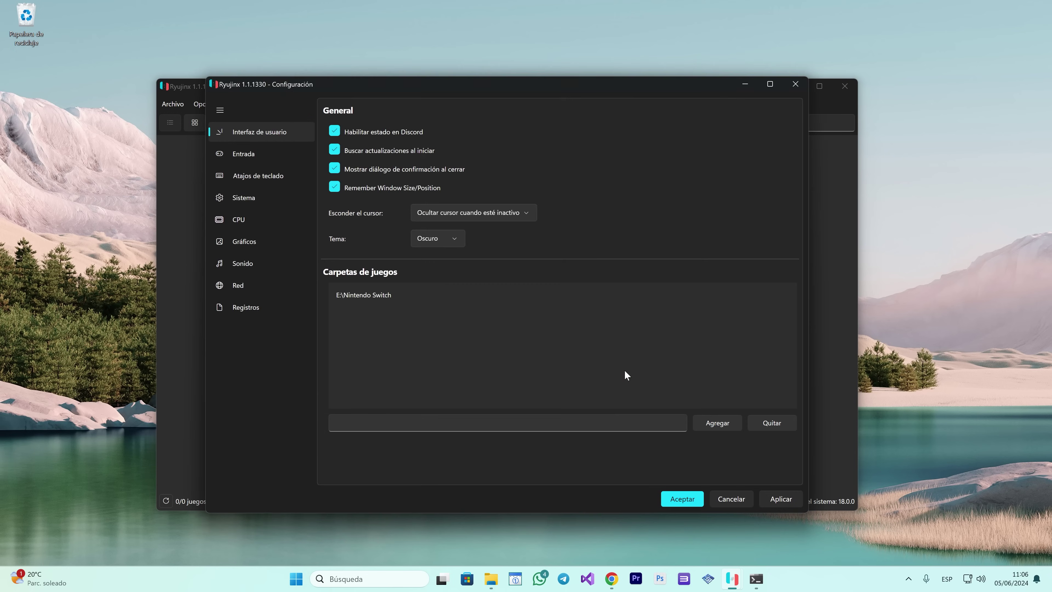
pyautogui.click(772, 499)
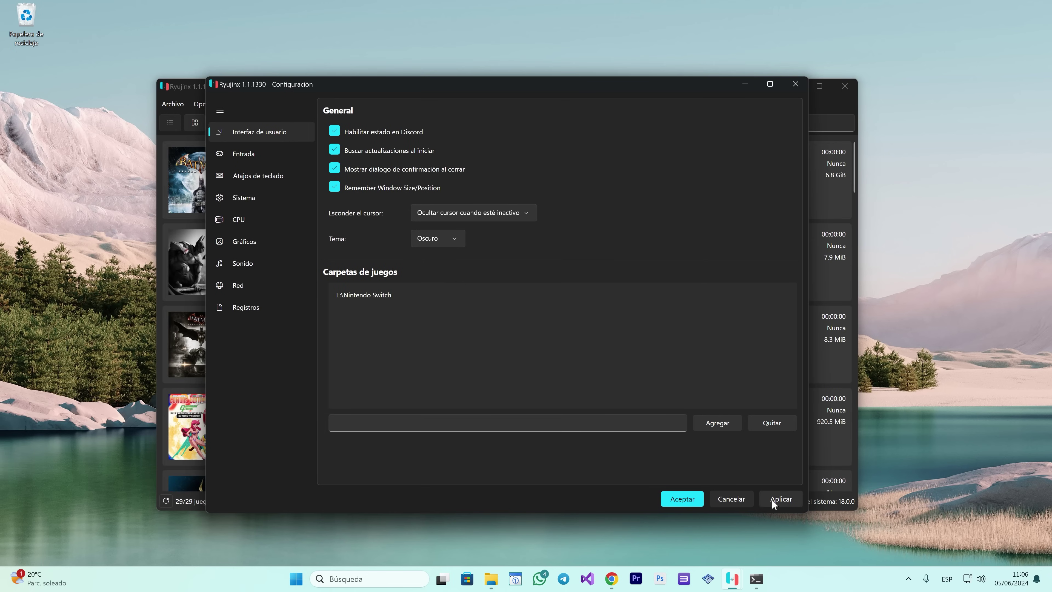
pyautogui.click(683, 502)
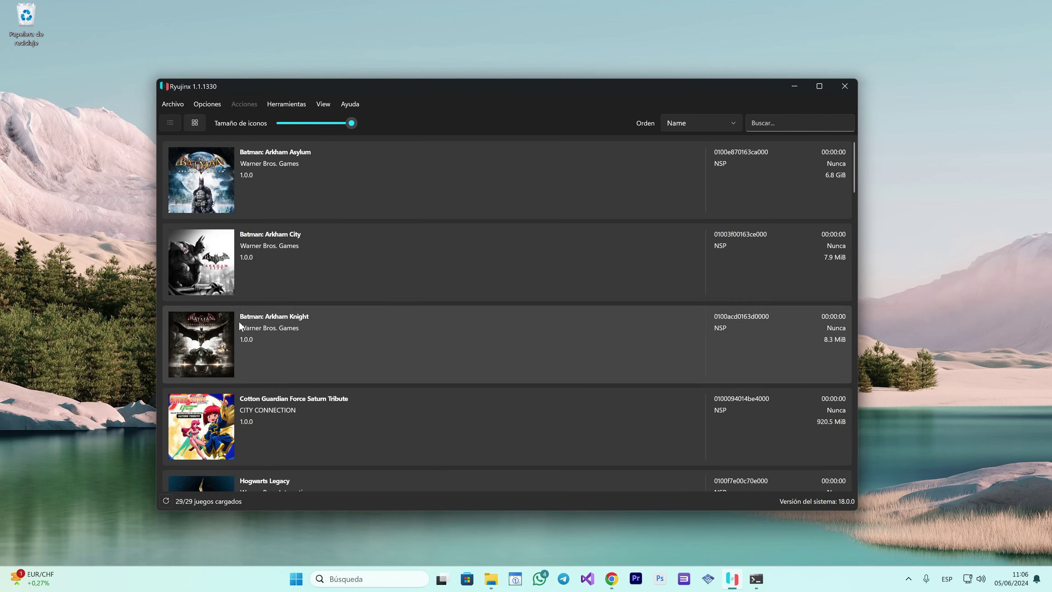
# - Browse the loaded game list from start to end and refresh it
pyautogui.scroll(-3, 414, 291)
pyautogui.scroll(-12, 416, 292)
pyautogui.scroll(11, 460, 339)
pyautogui.scroll(4, 467, 346)
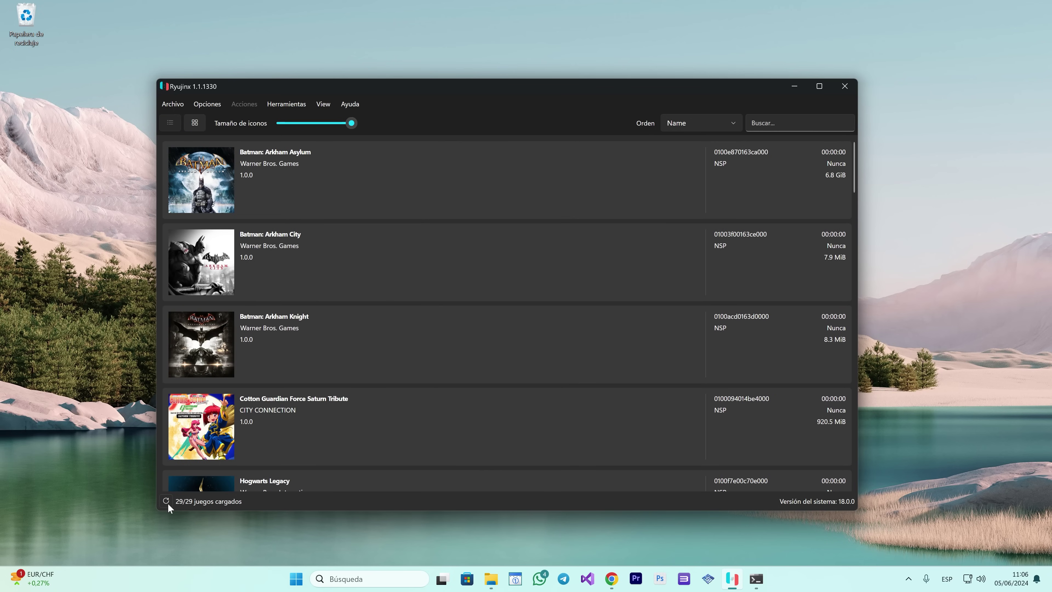
pyautogui.click(165, 501)
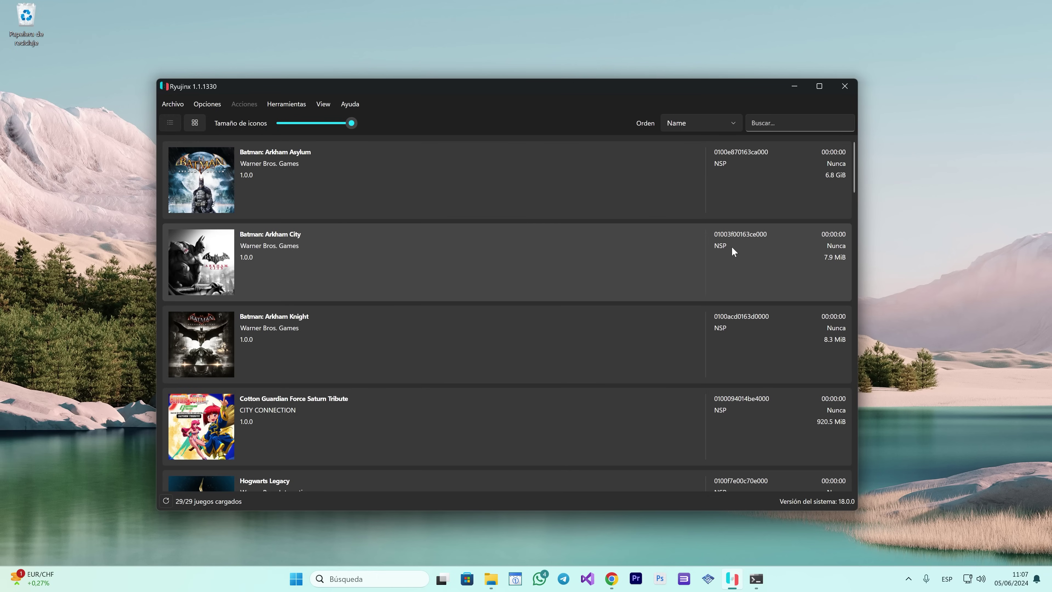
# - Examine the file format shown for each game in the list, comparing NSP and XCI entries
pyautogui.scroll(-5, 742, 296)
pyautogui.scroll(-12, 753, 309)
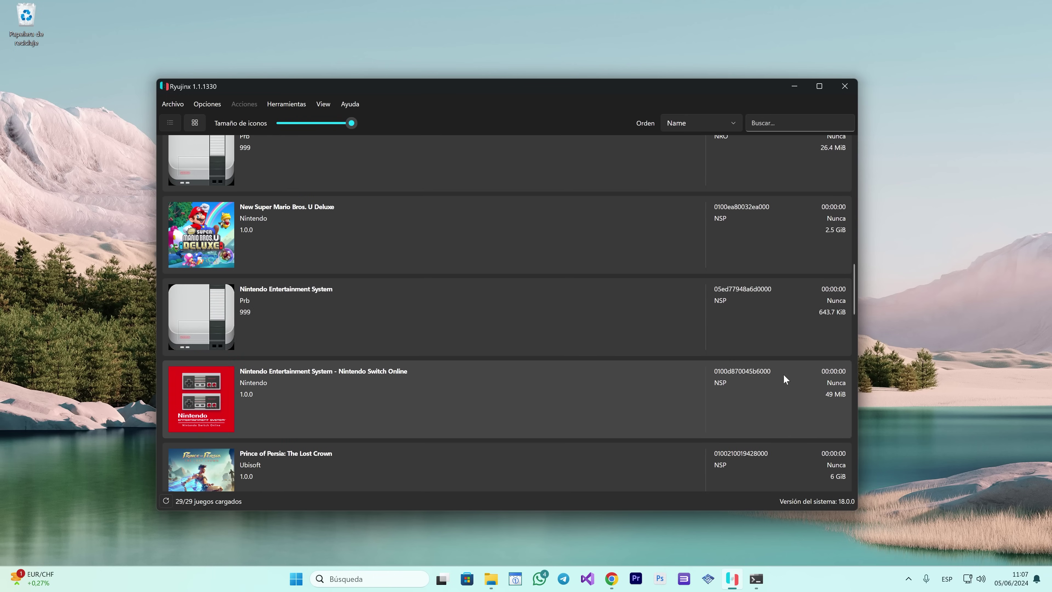
pyautogui.scroll(-6, 741, 356)
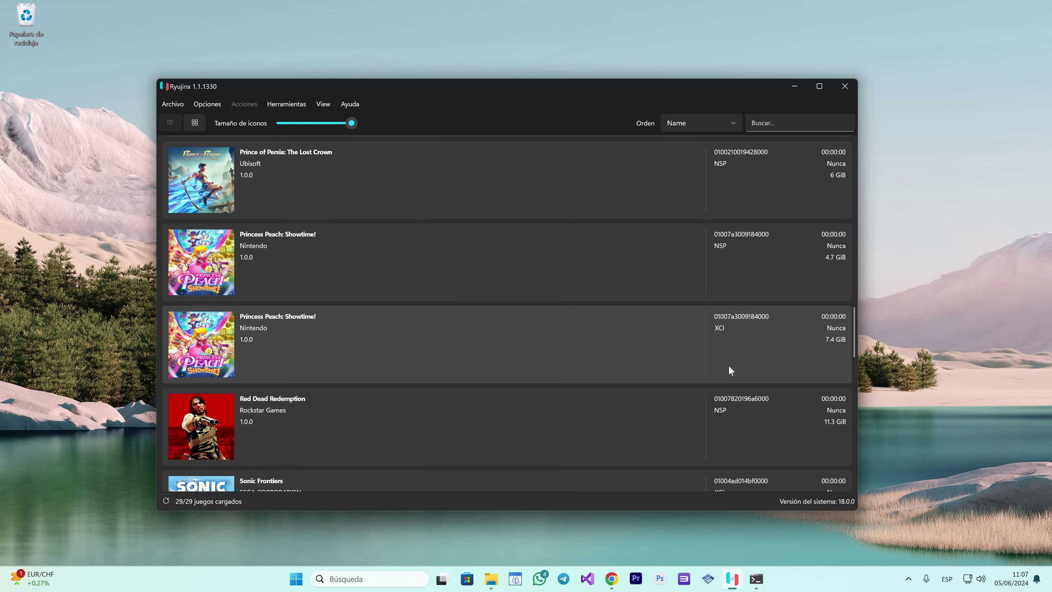
pyautogui.scroll(-4, 741, 373)
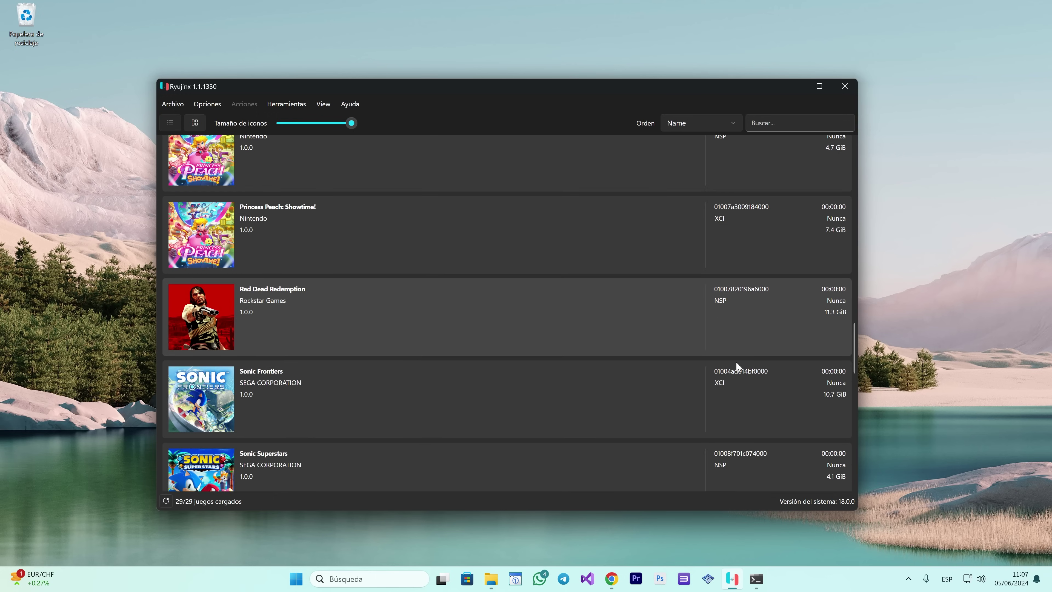
# - Browse the remaining entries in the loaded game list and return to its first titles
pyautogui.scroll(-2, 847, 356)
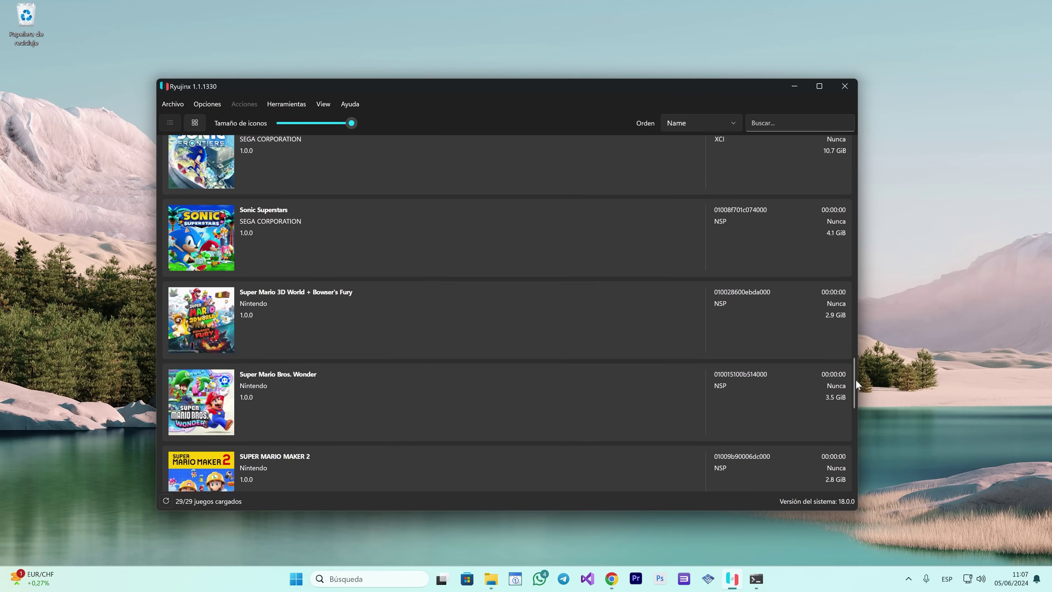
pyautogui.moveTo(852, 350); pyautogui.dragTo(838, 149)
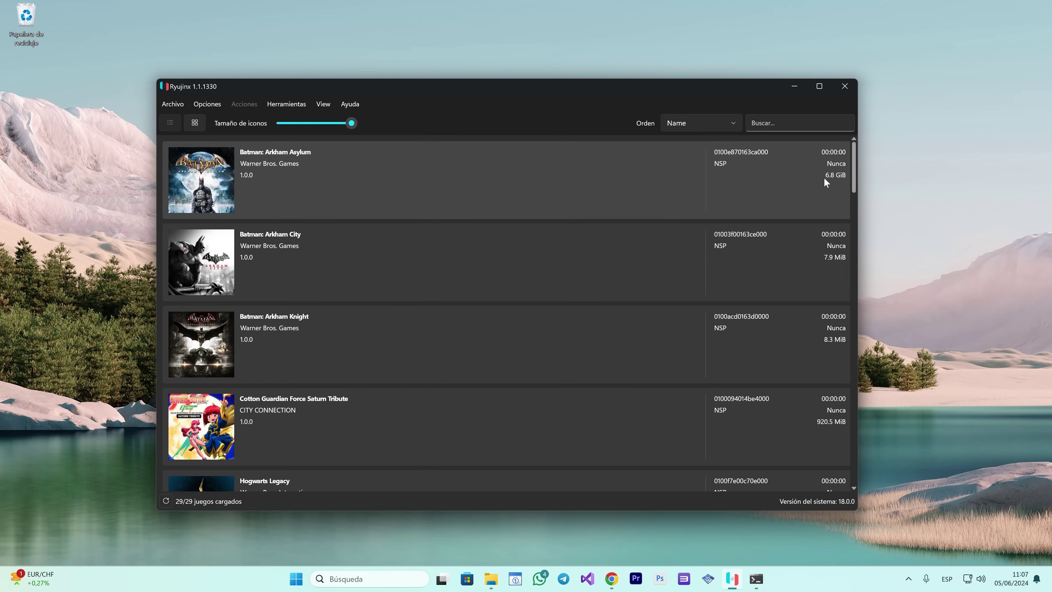
pyautogui.click(847, 170)
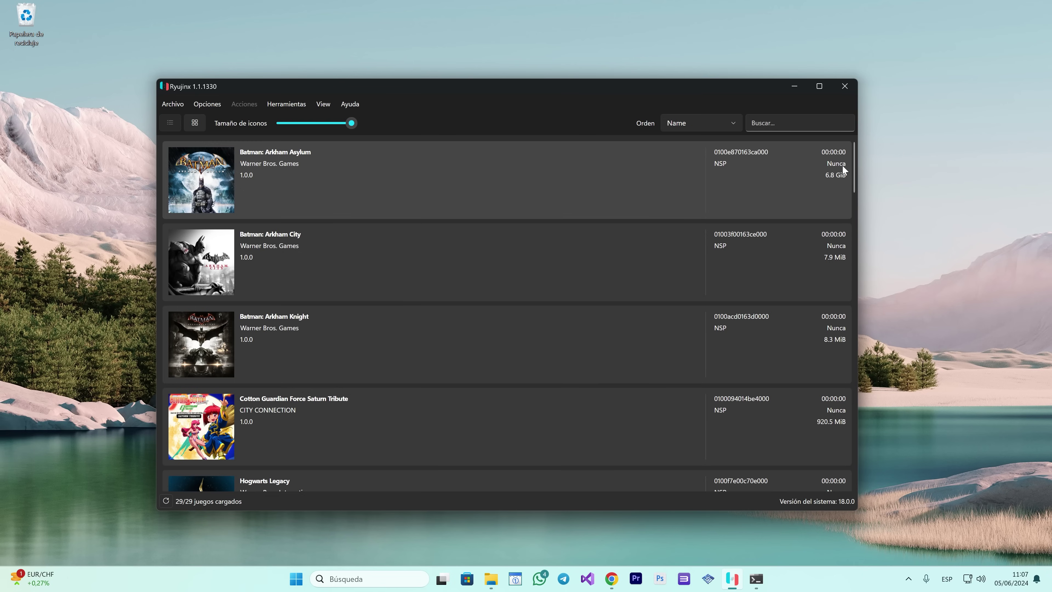
pyautogui.scroll(-4, 780, 379)
pyautogui.scroll(4, 779, 390)
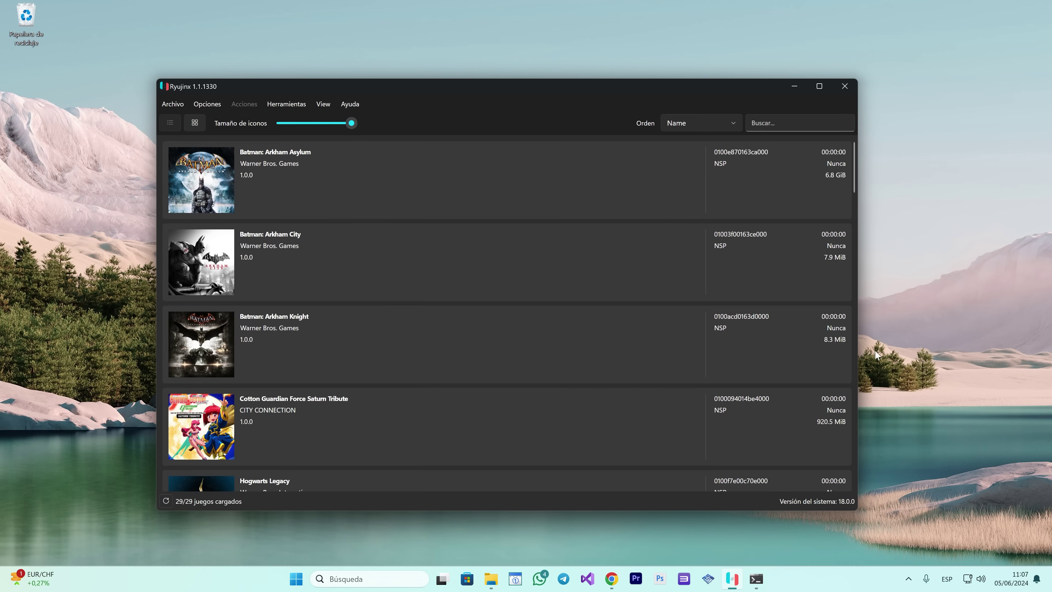
pyautogui.scroll(-1, 725, 257)
pyautogui.scroll(1, 663, 249)
# - Look through the game library as a grid of covers, and restore the list layout
pyautogui.click(195, 122)
pyautogui.scroll(-2, 589, 291)
pyautogui.scroll(2, 570, 291)
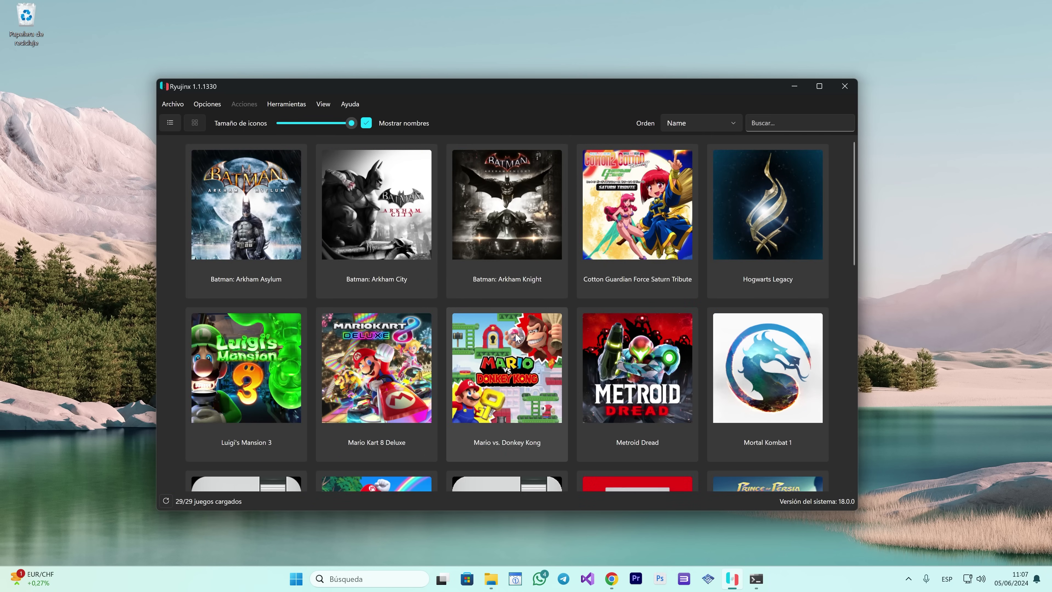
pyautogui.scroll(-4, 498, 306)
pyautogui.scroll(2, 481, 347)
pyautogui.scroll(2, 482, 347)
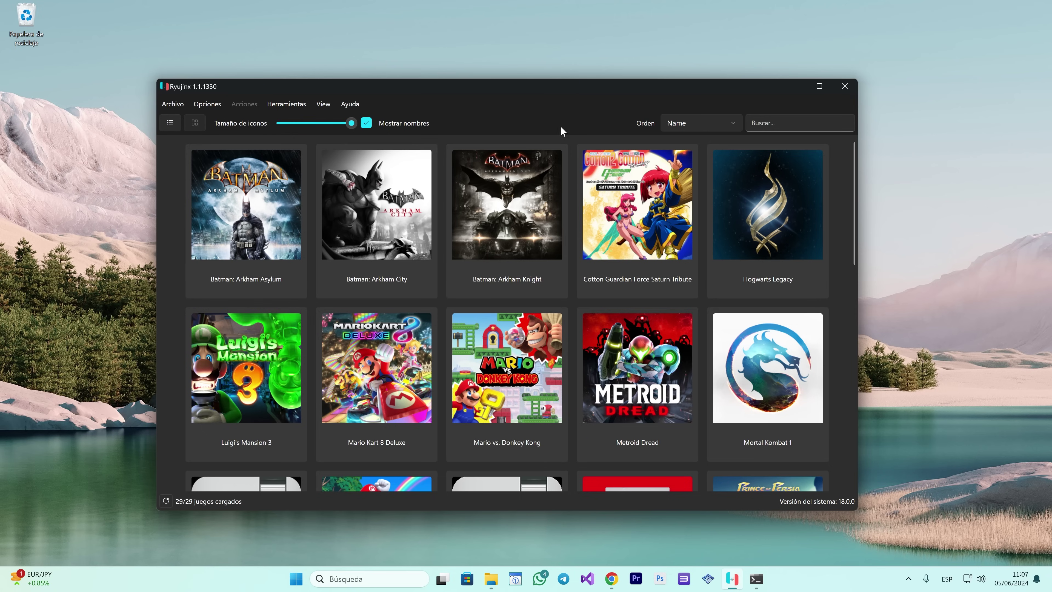
pyautogui.scroll(-3, 585, 259)
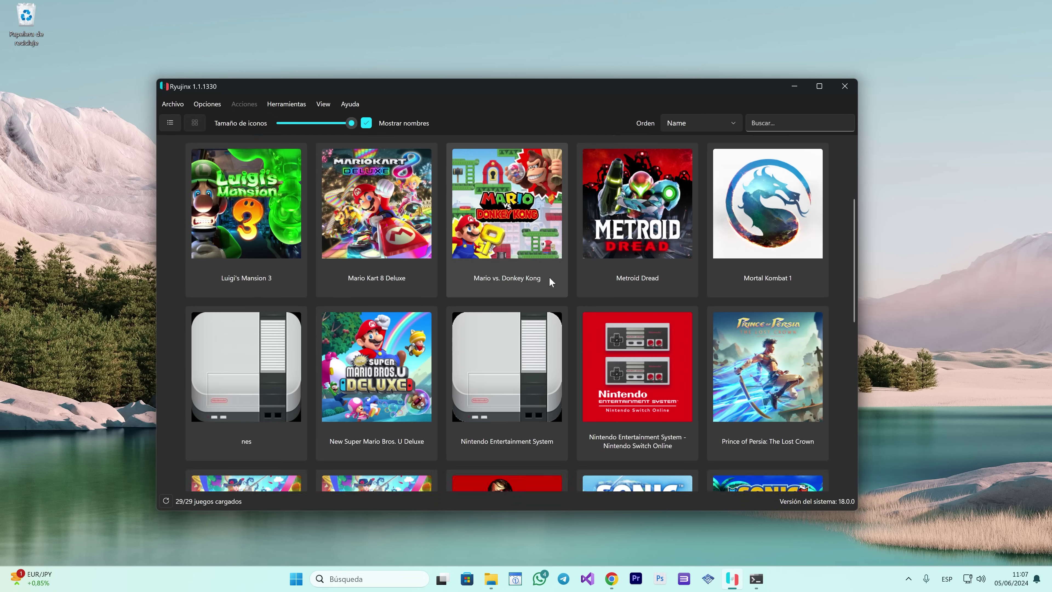
pyautogui.scroll(3, 545, 318)
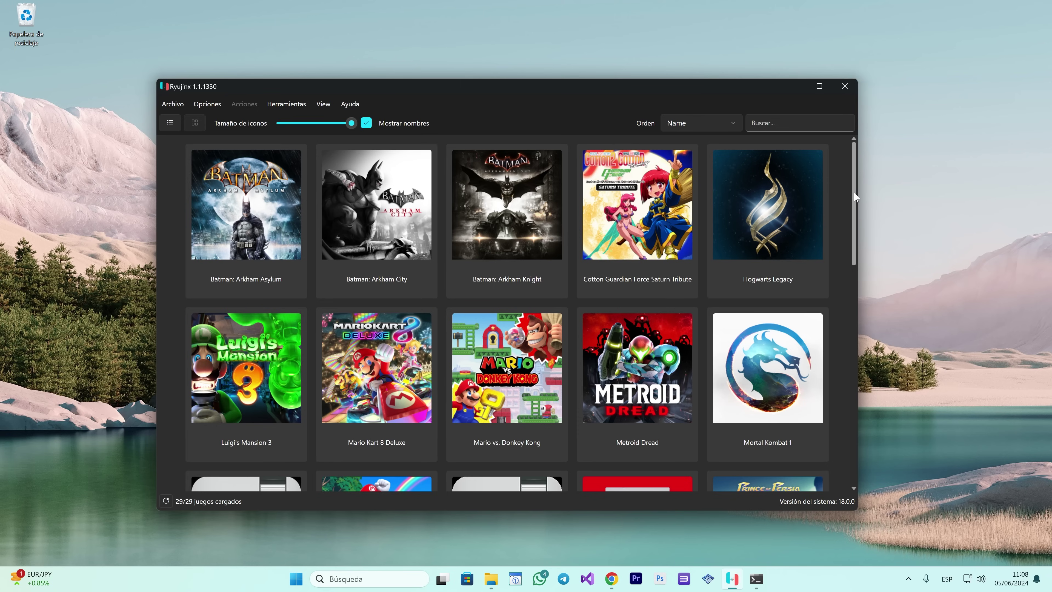
pyautogui.scroll(-3, 854, 200)
pyautogui.scroll(3, 762, 243)
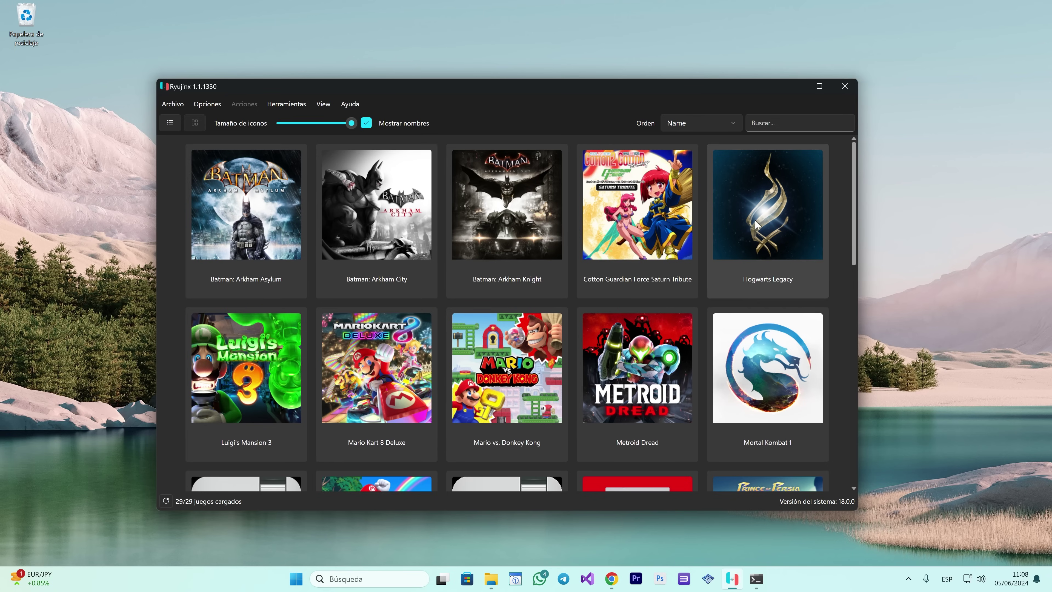
pyautogui.click(170, 122)
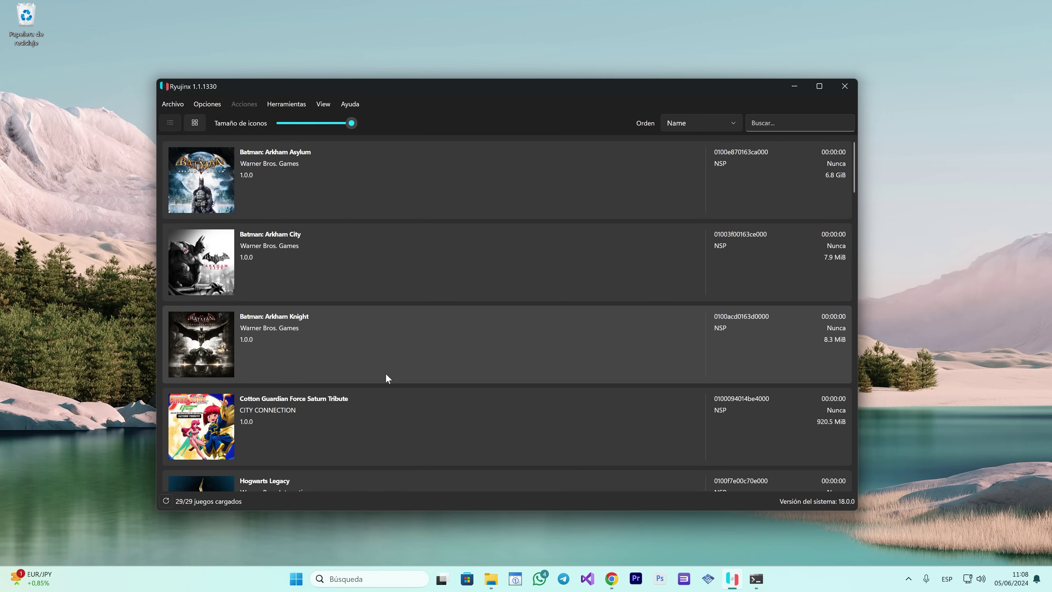
# - In the input configuration, set Jugador 1's device to Xbox One Controller (0) with controller type Mando Pro, and review its button mappings
pyautogui.click(209, 103)
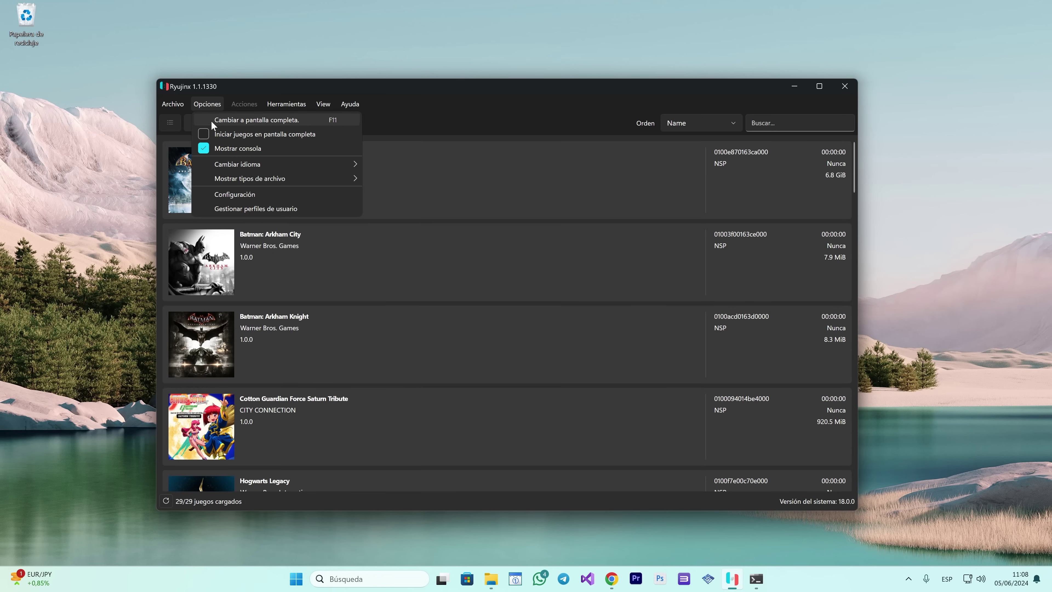
pyautogui.click(218, 193)
pyautogui.click(243, 160)
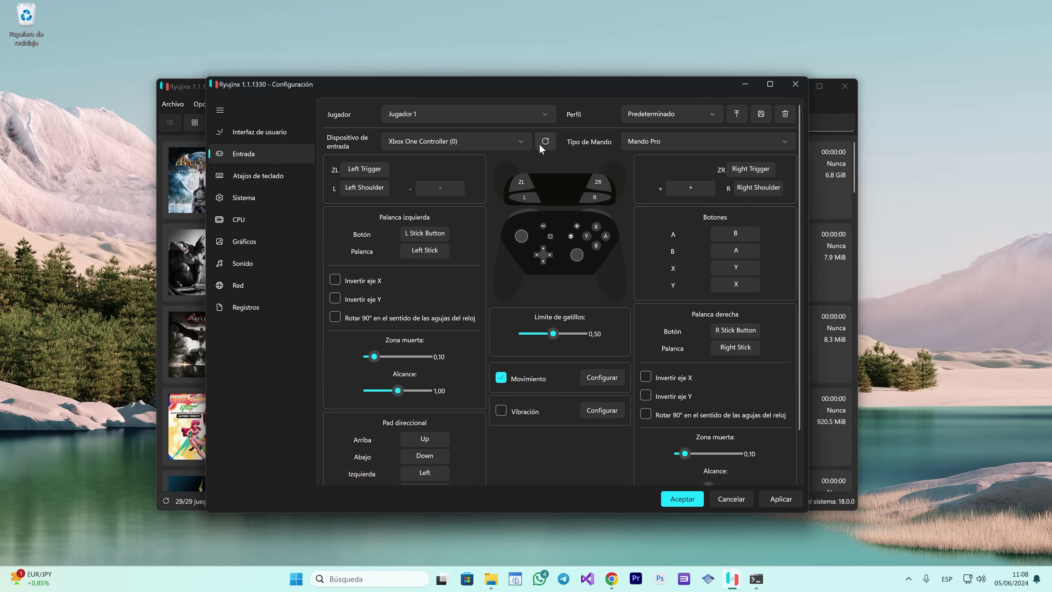
pyautogui.click(522, 142)
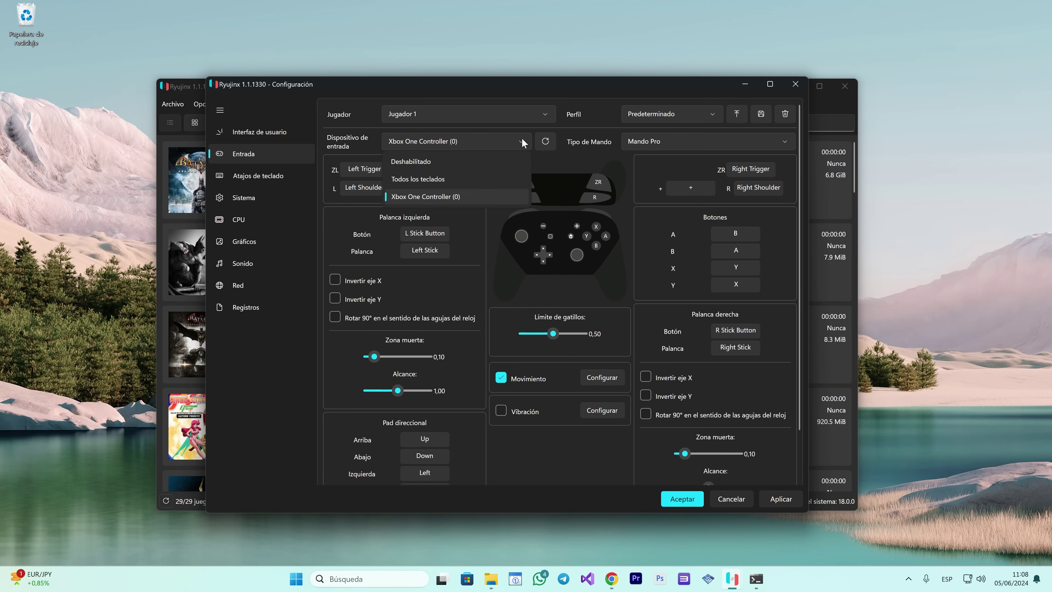
pyautogui.click(414, 198)
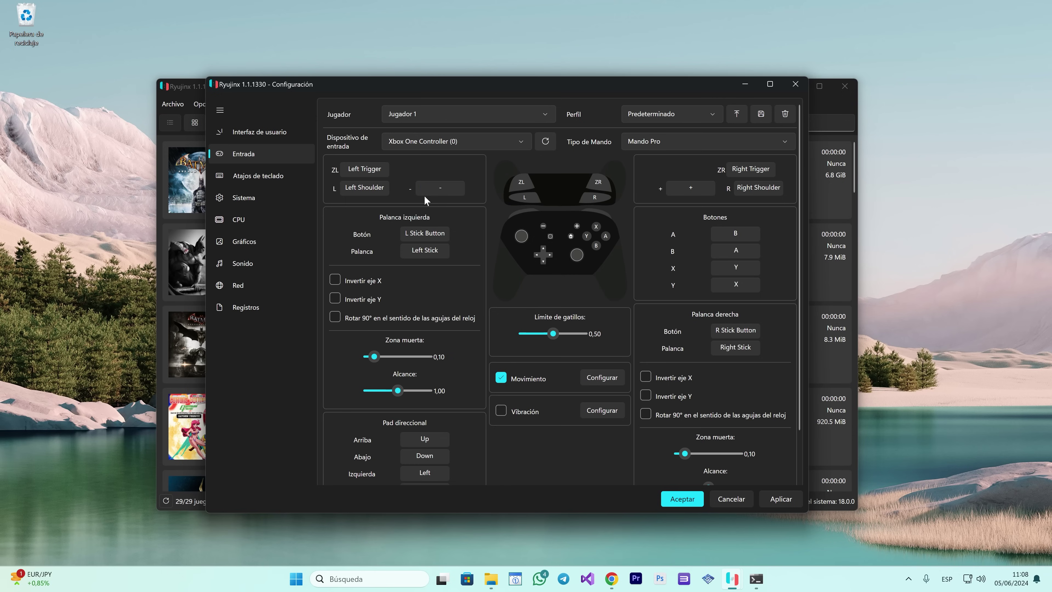
pyautogui.click(722, 139)
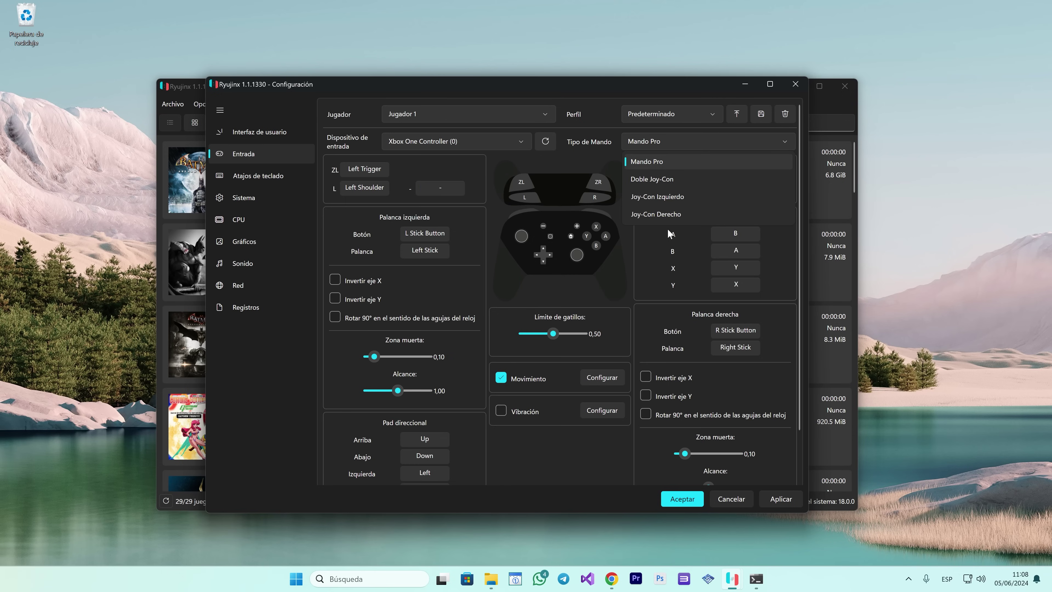
pyautogui.click(659, 163)
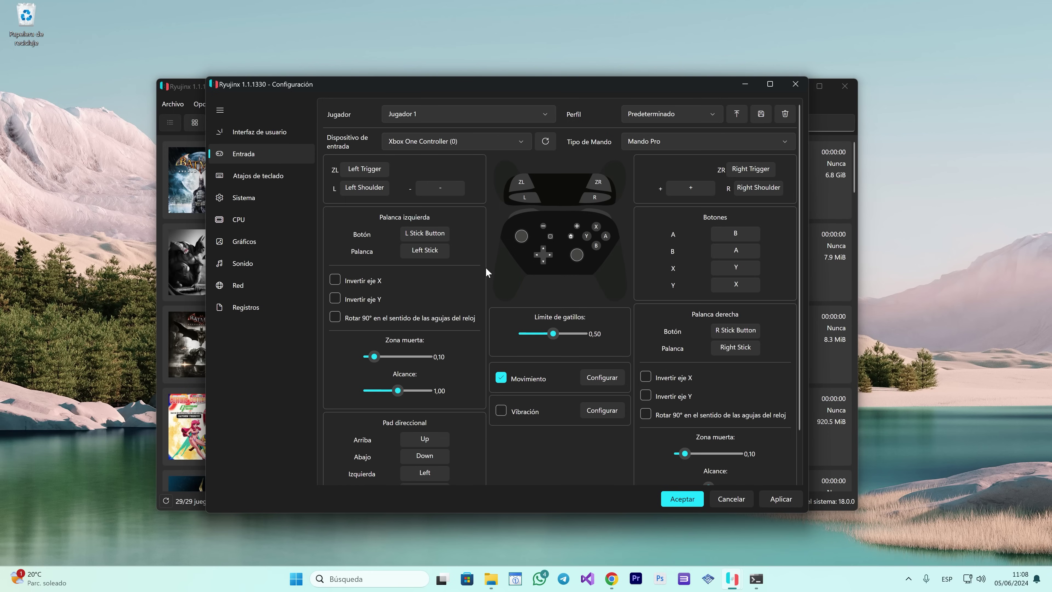
pyautogui.scroll(-1, 513, 388)
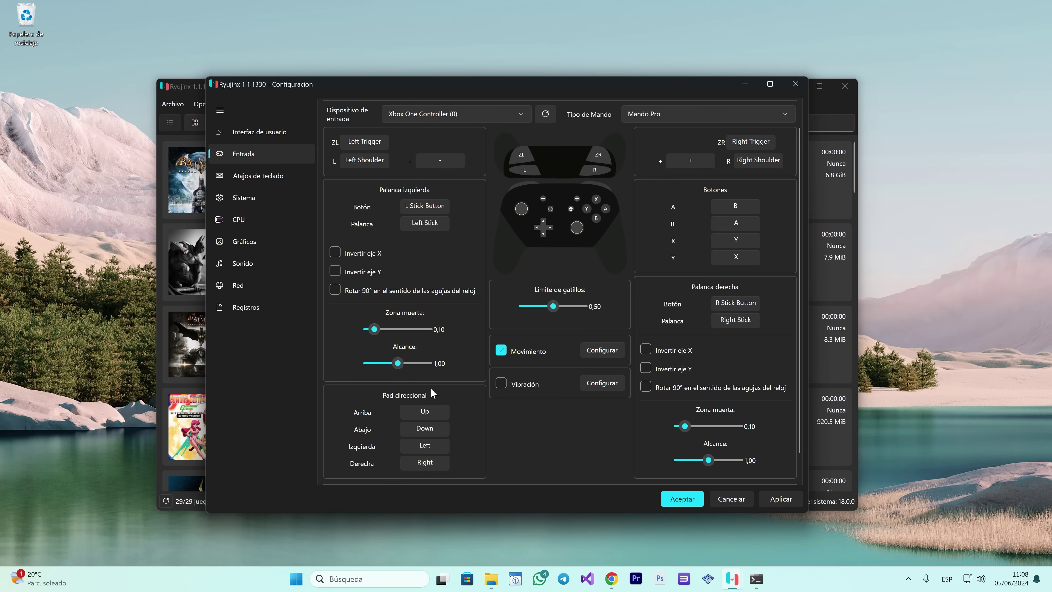
pyautogui.scroll(1, 425, 405)
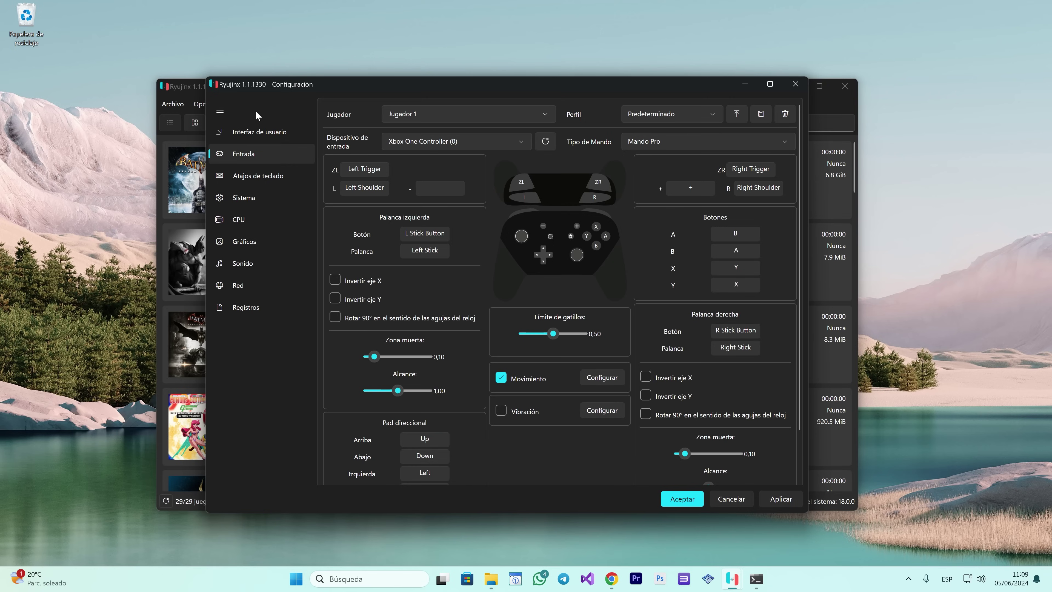
# - In the system settings, choose Europa as the system region and Español as the system language
pyautogui.click(235, 197)
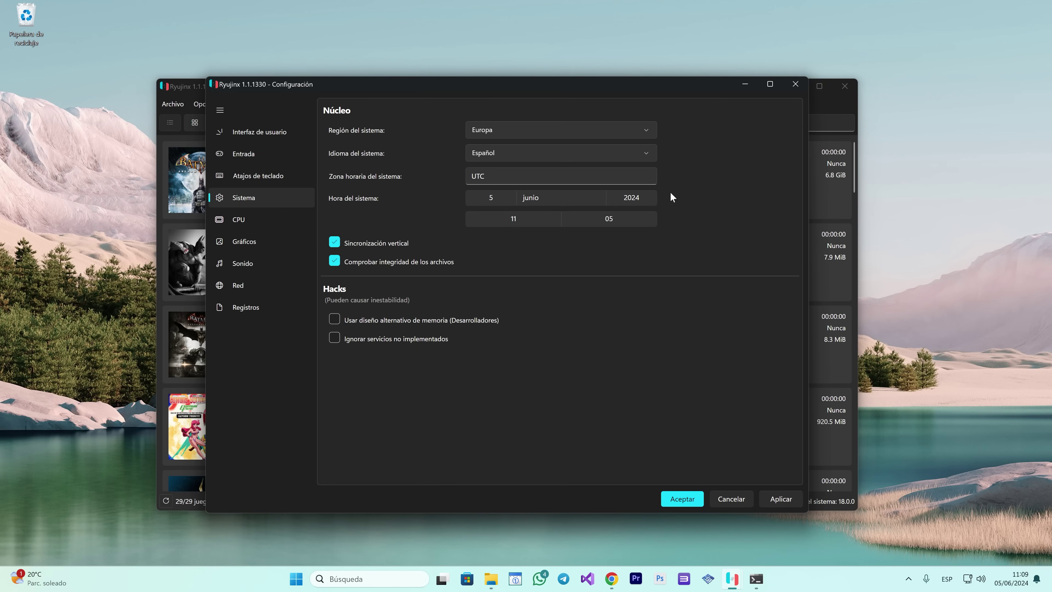
pyautogui.click(638, 131)
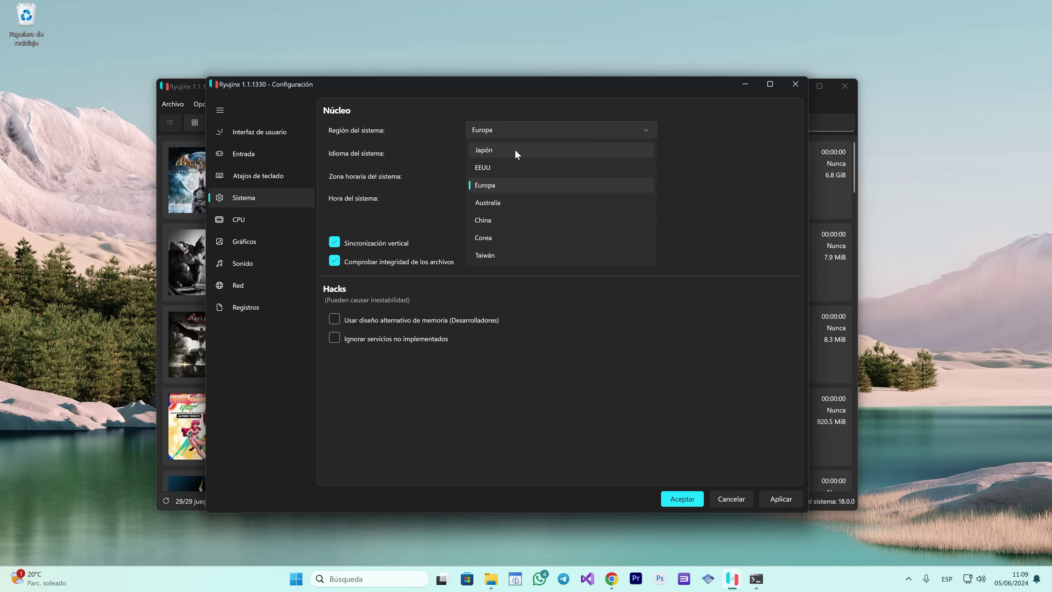
pyautogui.click(489, 184)
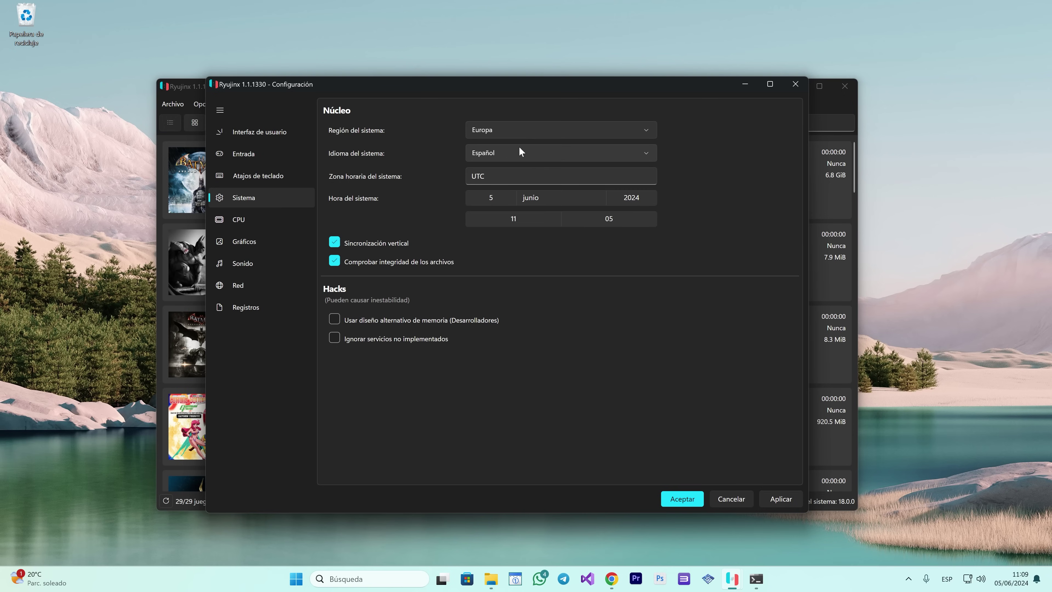
pyautogui.click(625, 152)
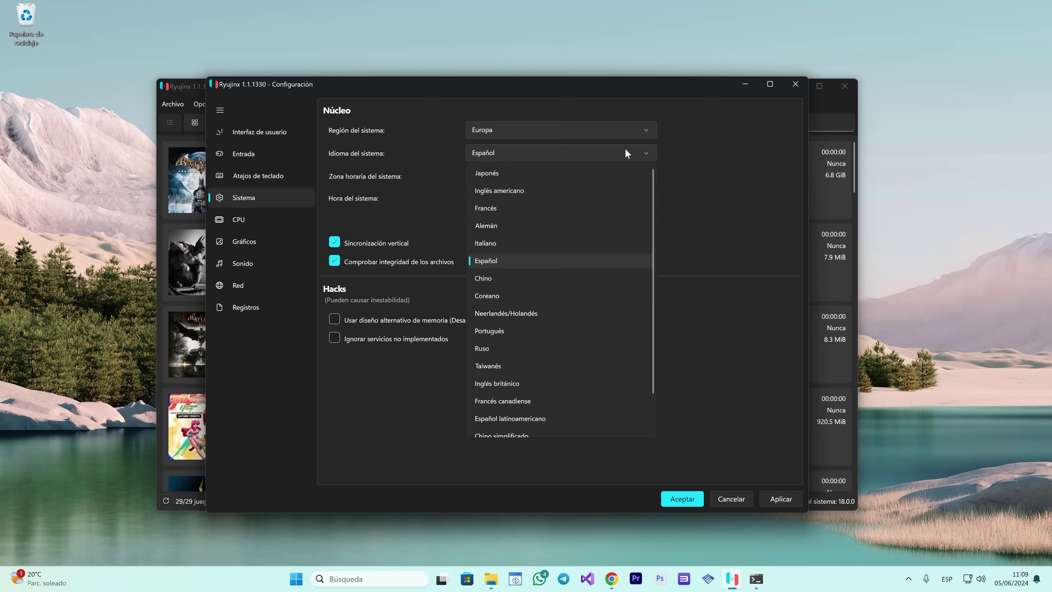
pyautogui.click(493, 259)
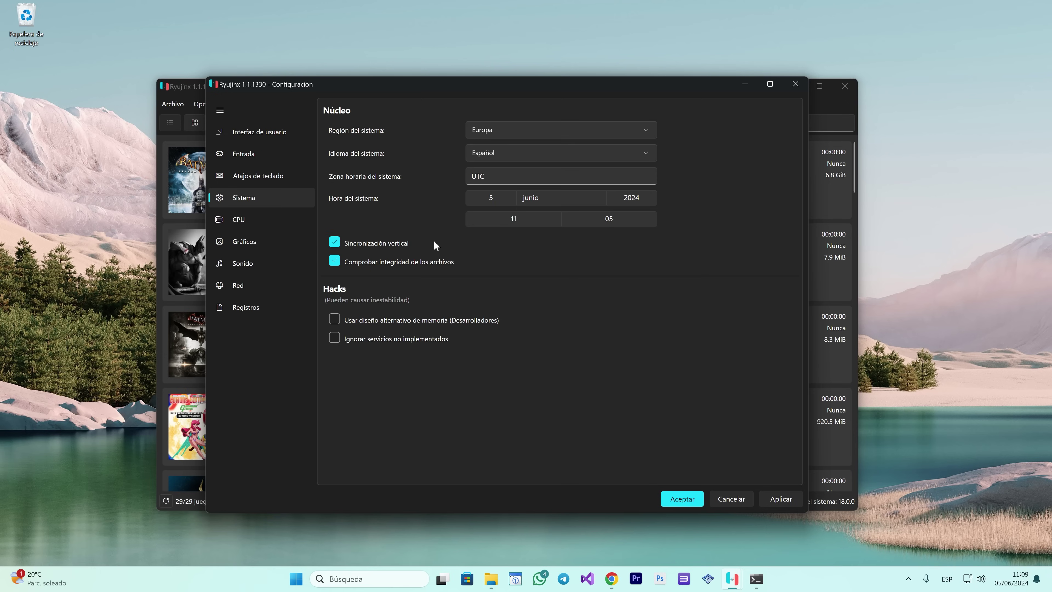
# - In the CPU settings, try the Host (rápido) memory manager mode, and set it to Host sin verificación (más rápido, inseguro)
pyautogui.click(248, 219)
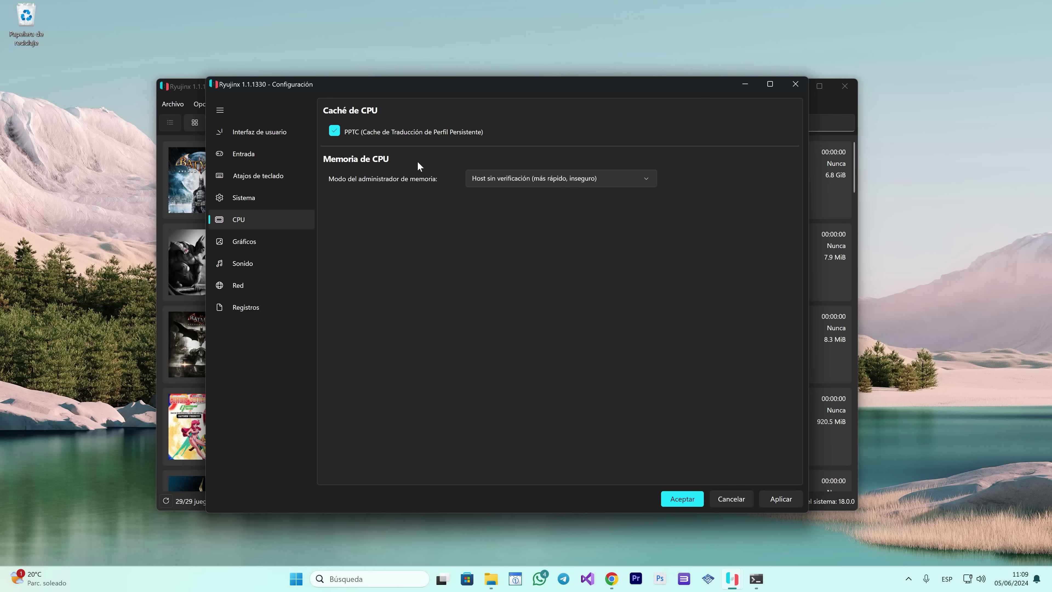
pyautogui.click(647, 178)
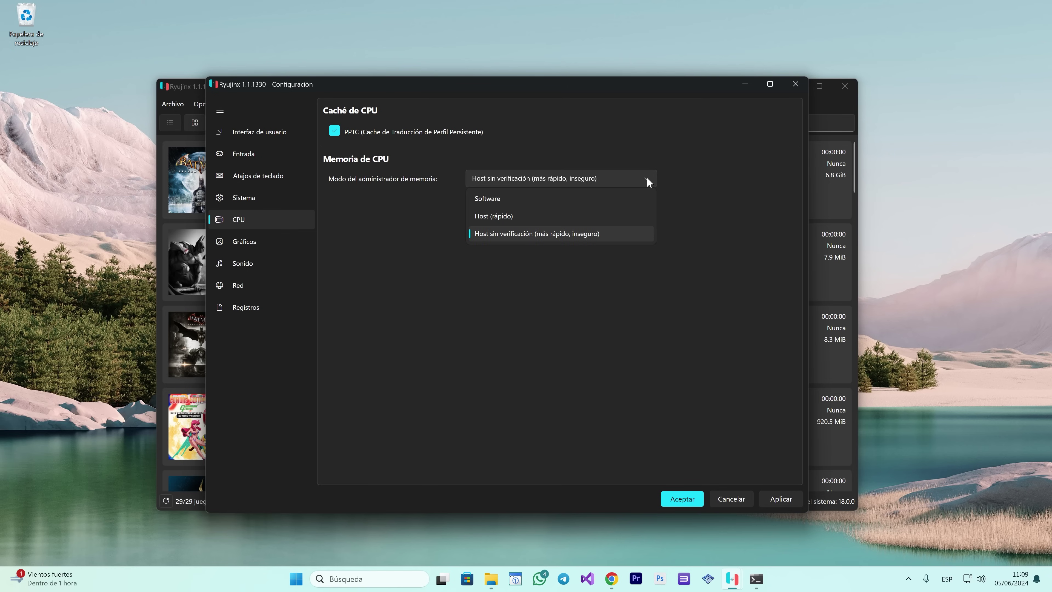
pyautogui.click(491, 215)
pyautogui.click(502, 174)
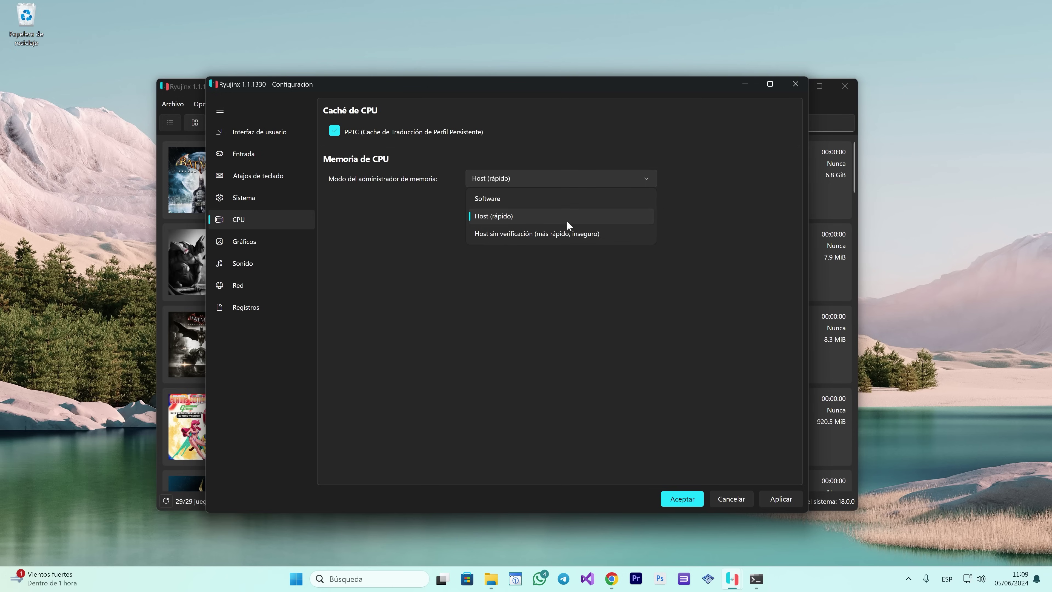
pyautogui.click(516, 235)
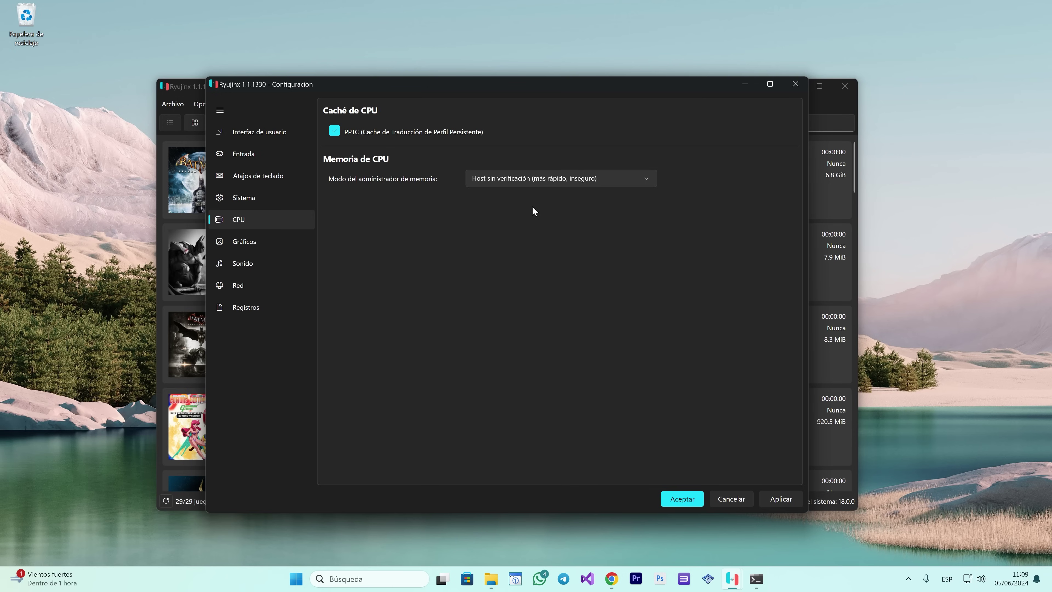
pyautogui.moveTo(549, 183)
# - In the graphics settings, choose Vulkan as the graphics backend
pyautogui.click(259, 243)
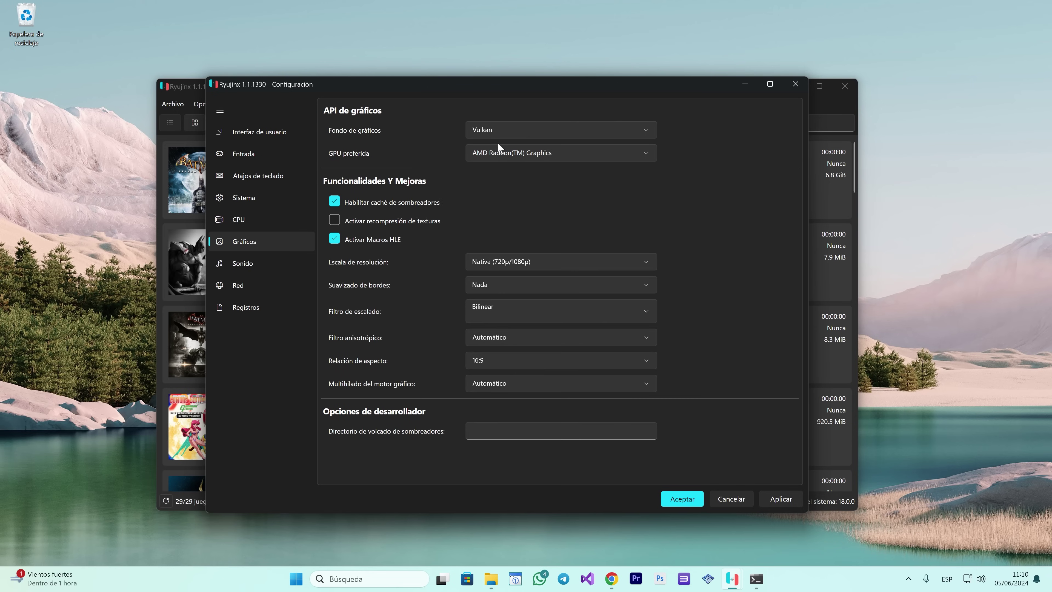
pyautogui.moveTo(471, 137)
pyautogui.click(508, 133)
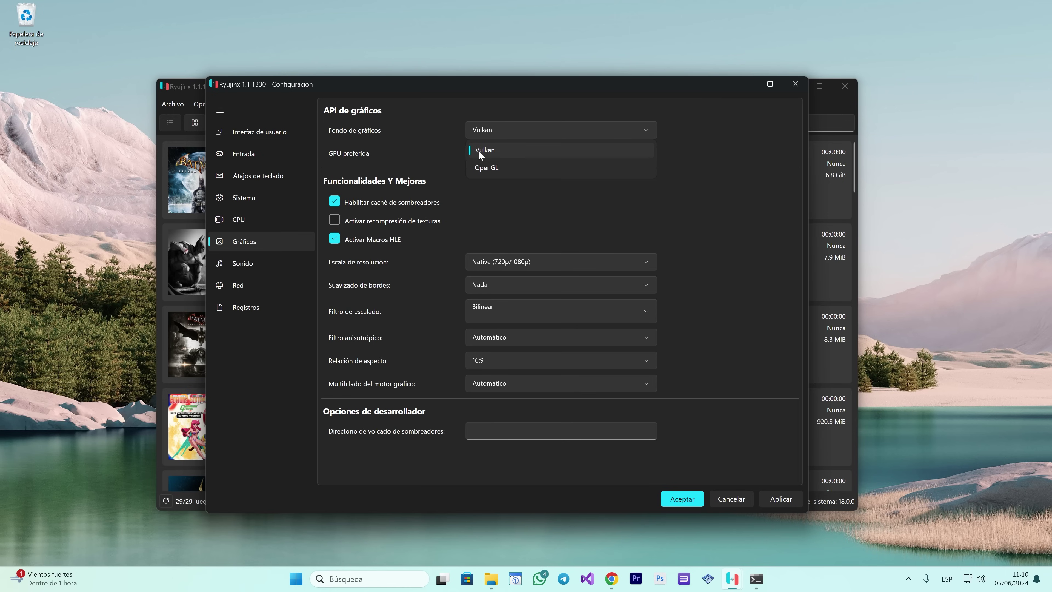
pyautogui.click(501, 151)
# - Set the preferred GPU for the Vulkan backend to NVIDIA GeForce RTX 4070 SUPER (dGPU)
pyautogui.moveTo(501, 151)
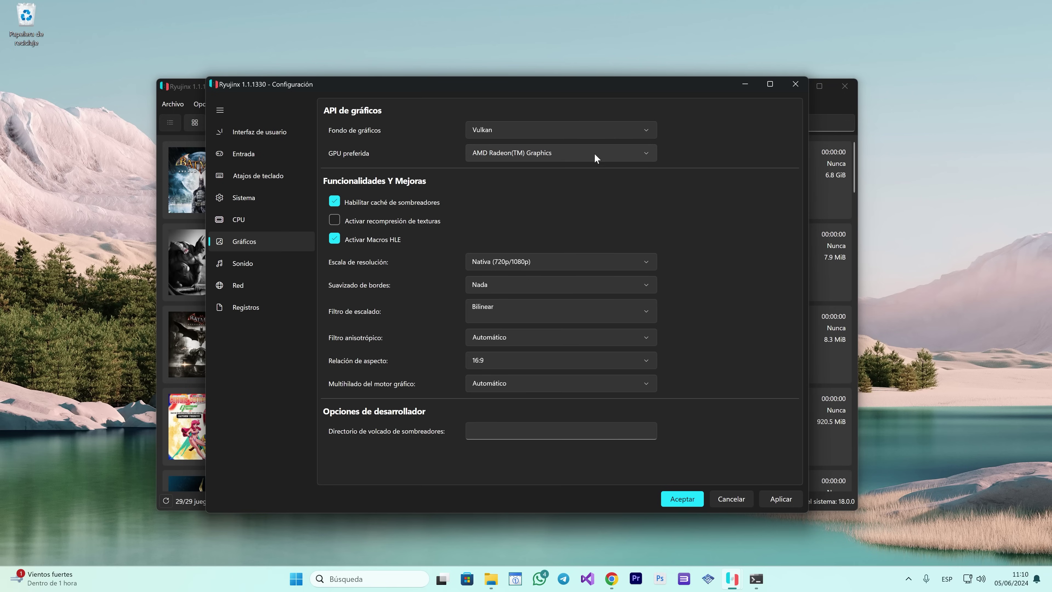
pyautogui.moveTo(594, 154)
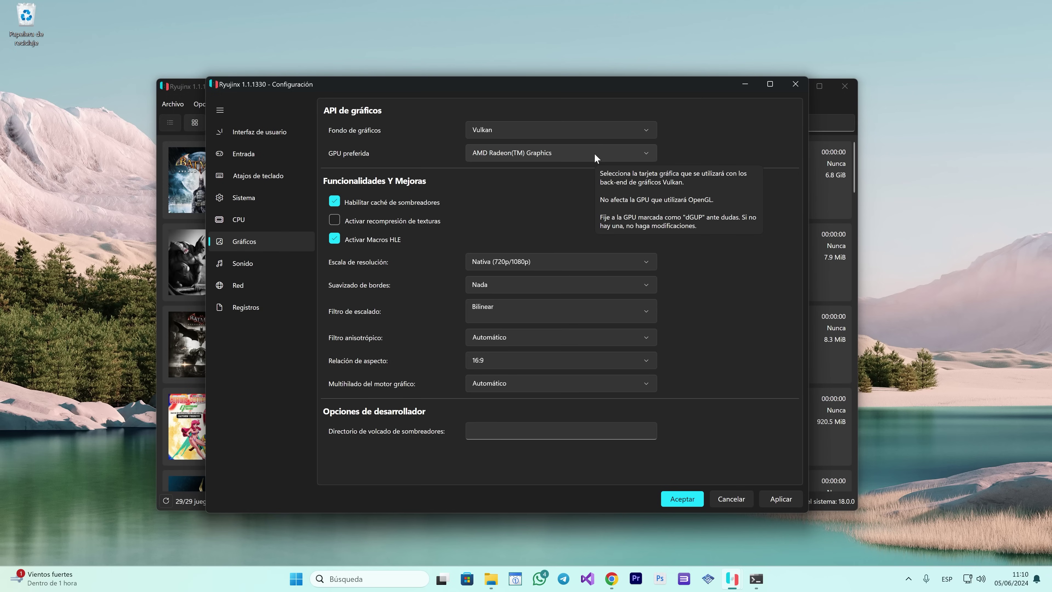
pyautogui.click(644, 158)
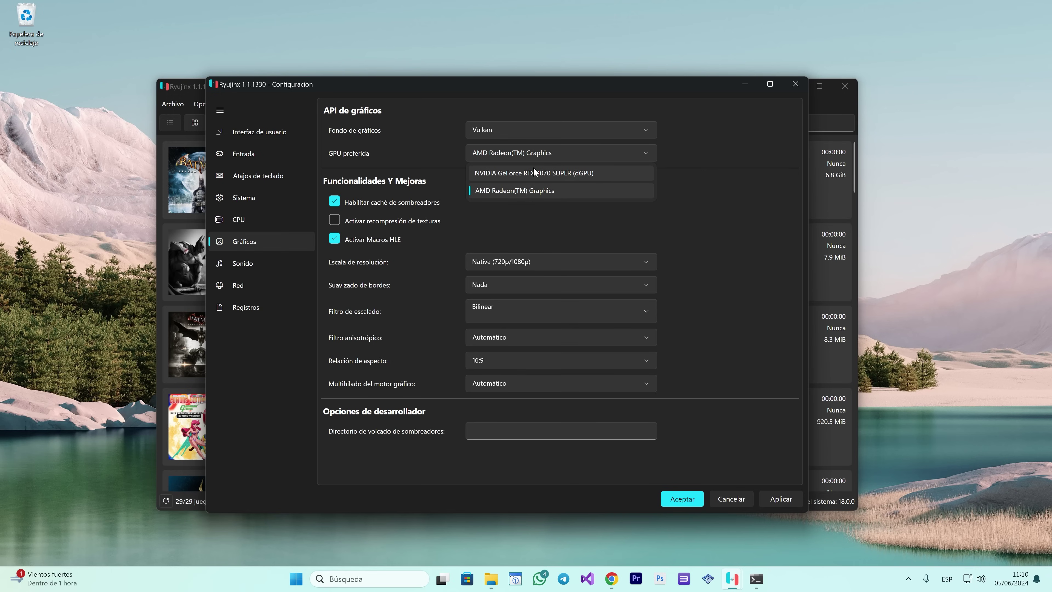
pyautogui.click(512, 173)
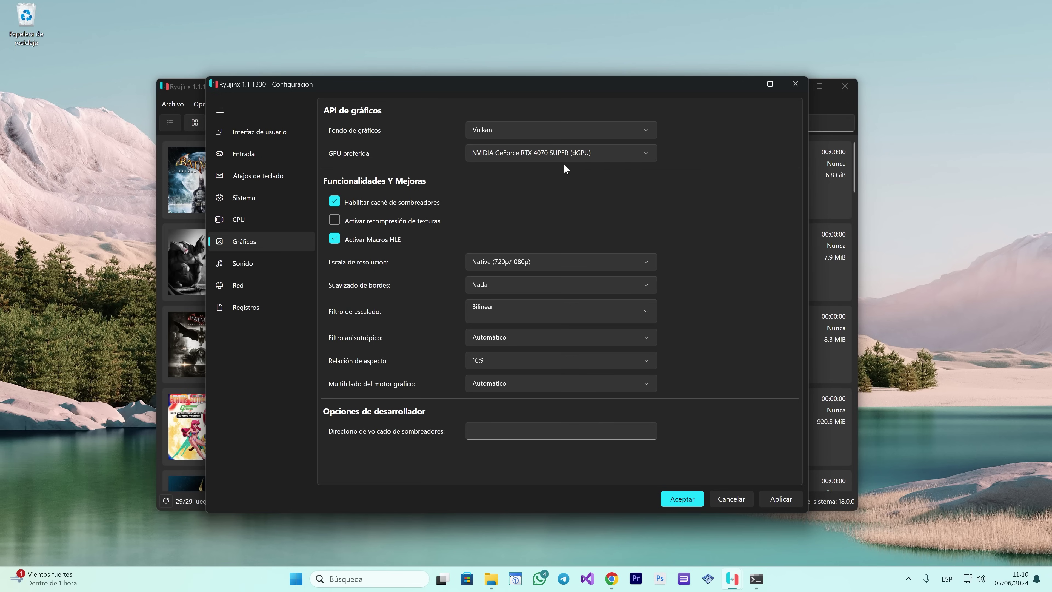
pyautogui.moveTo(534, 159)
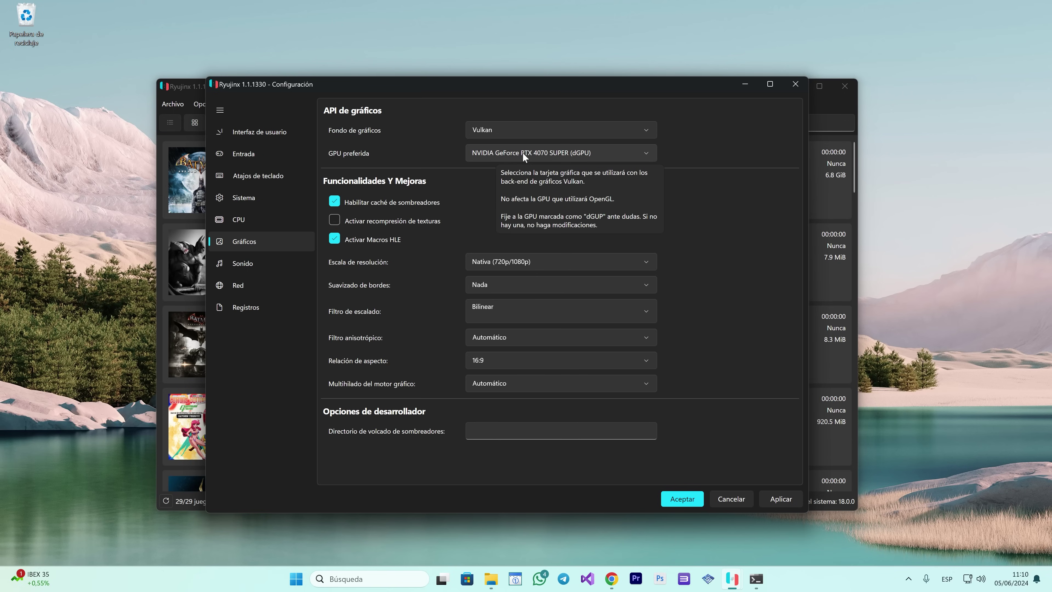
pyautogui.click(644, 154)
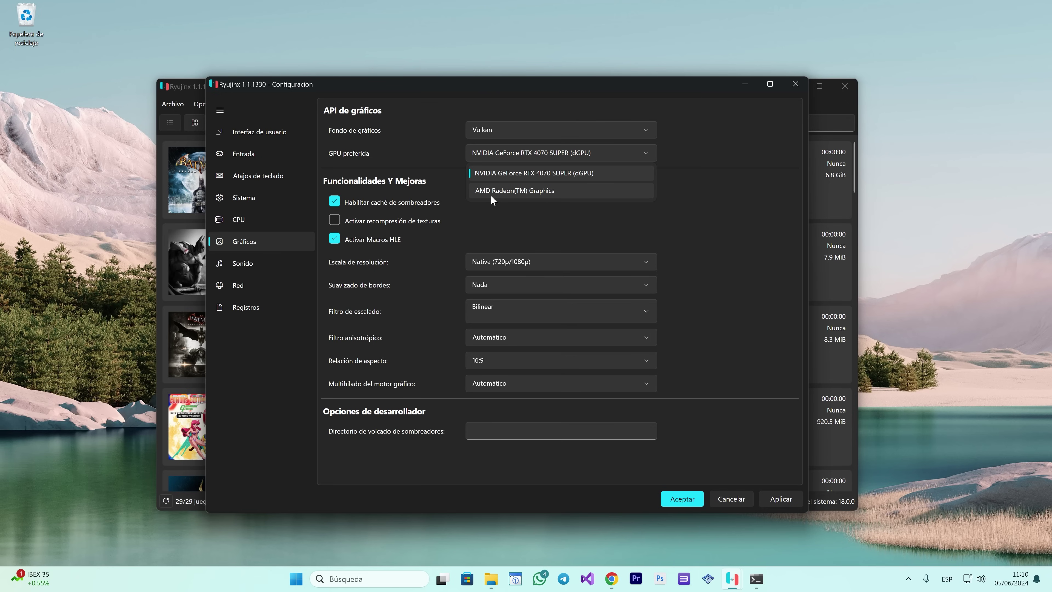
pyautogui.click(571, 175)
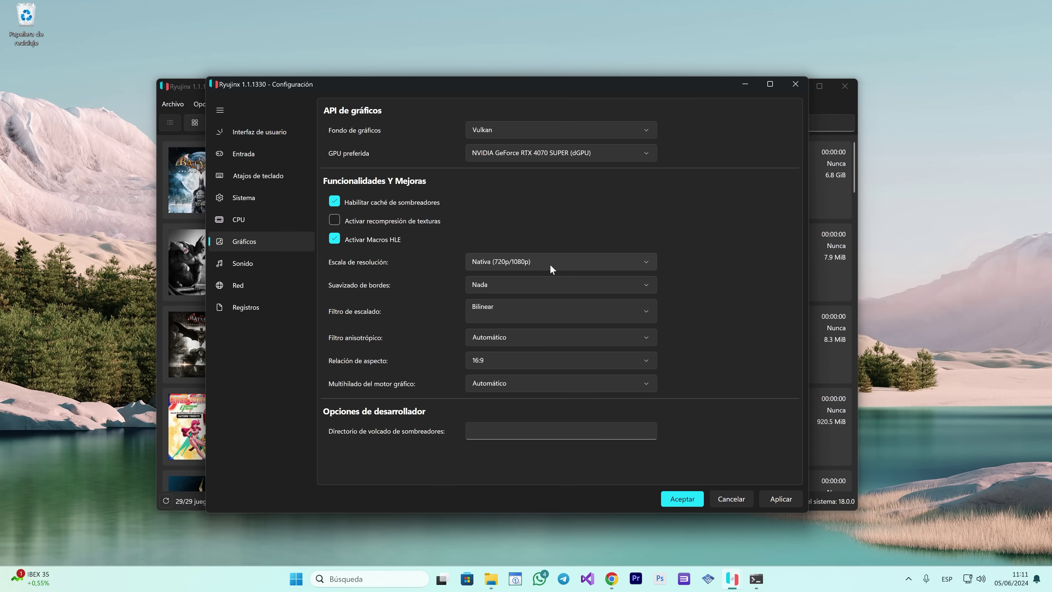
# - Set the graphics resolution scale to x2 (1440p/2160p)
pyautogui.moveTo(551, 266)
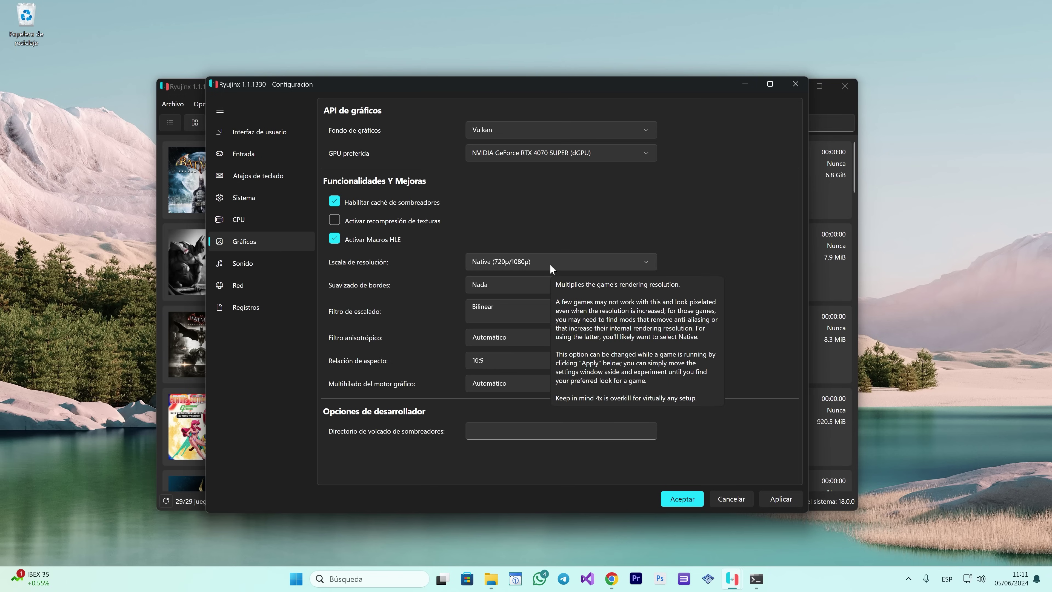
pyautogui.click(552, 265)
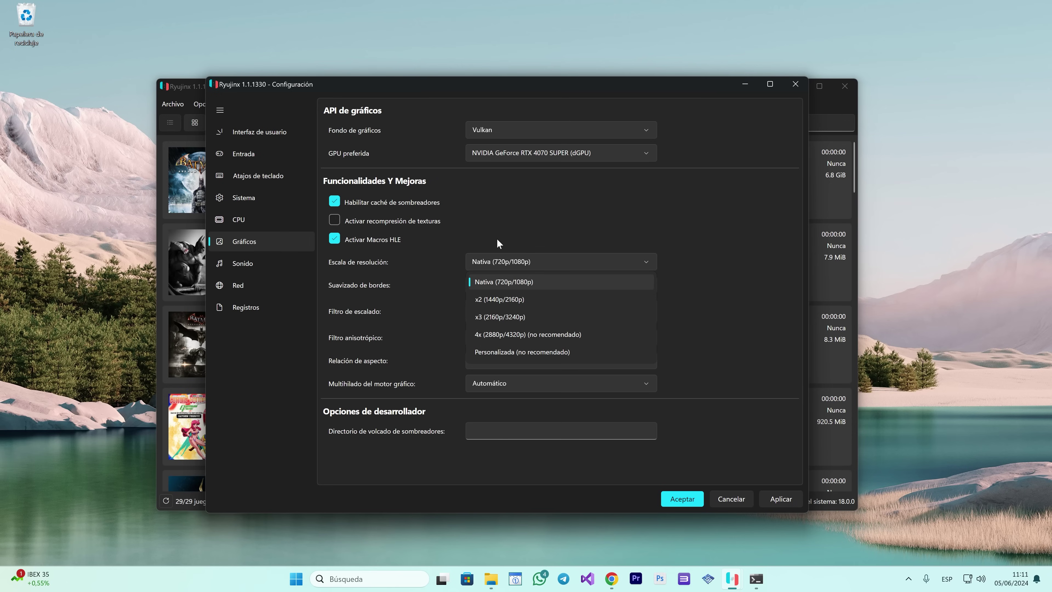
pyautogui.click(504, 300)
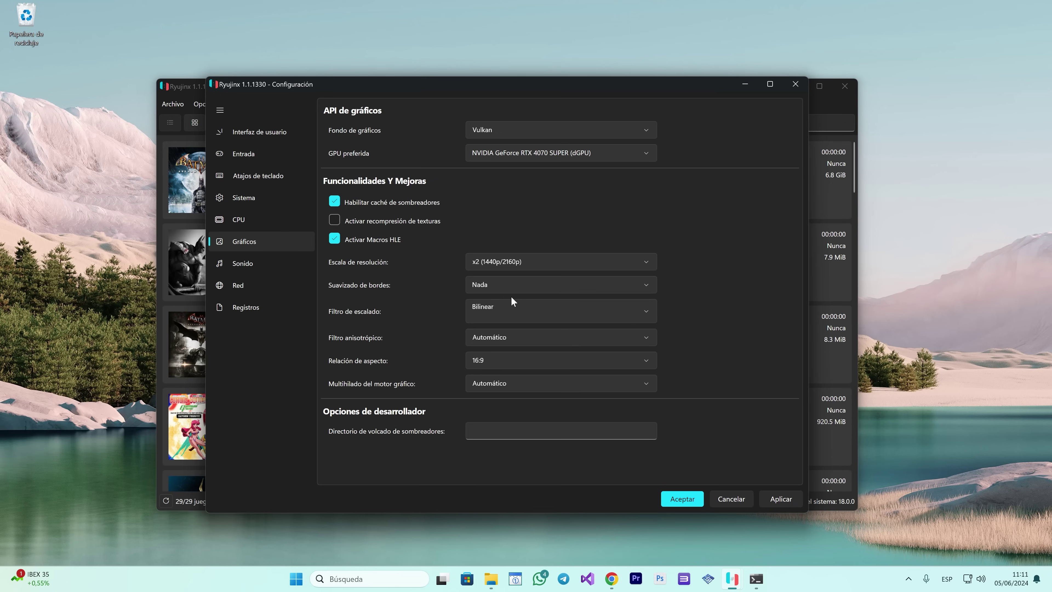
# - Review the anti-aliasing, scaling filter and anisotropic filter options, keeping anti-aliasing at Nada, and save the configuration
pyautogui.click(485, 284)
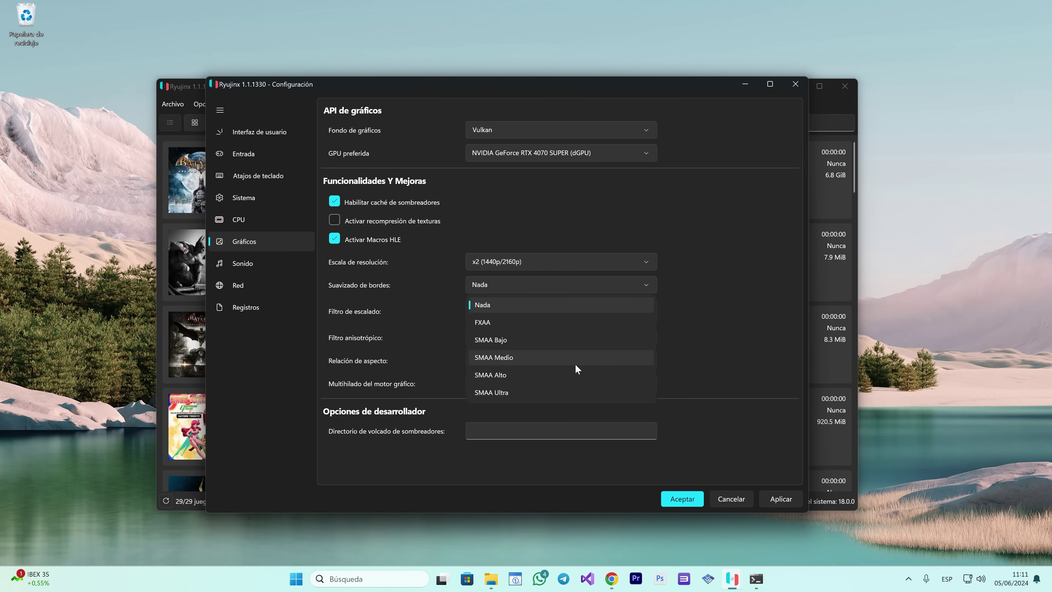
pyautogui.click(493, 305)
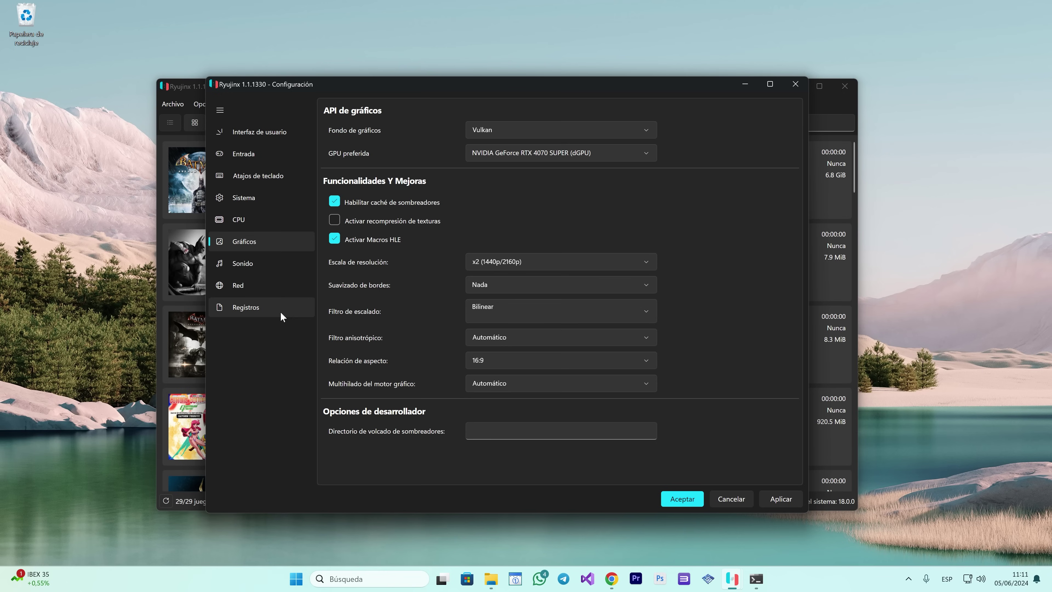
pyautogui.click(505, 312)
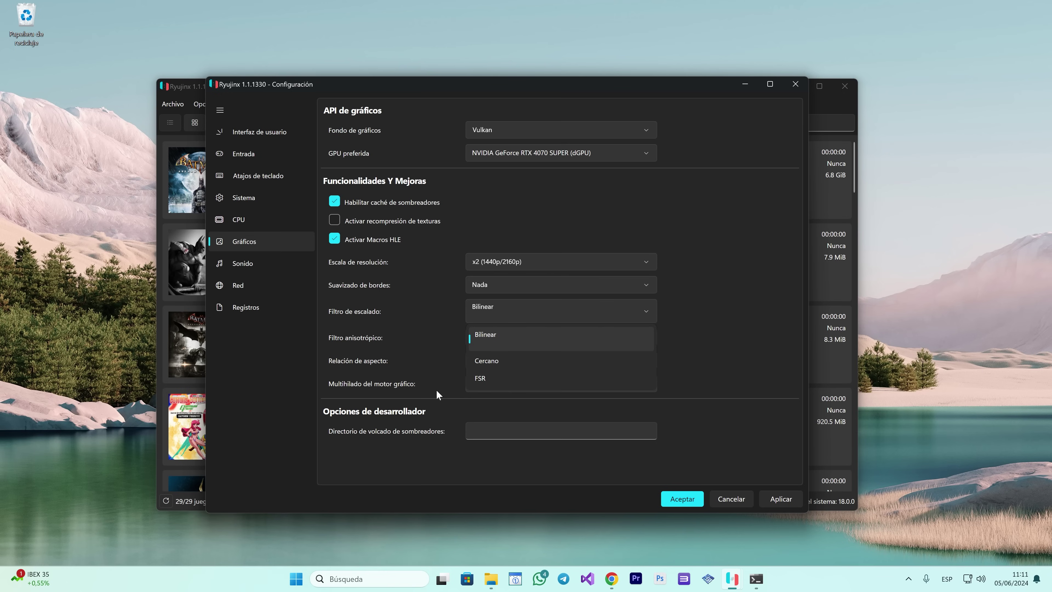
pyautogui.click(455, 331)
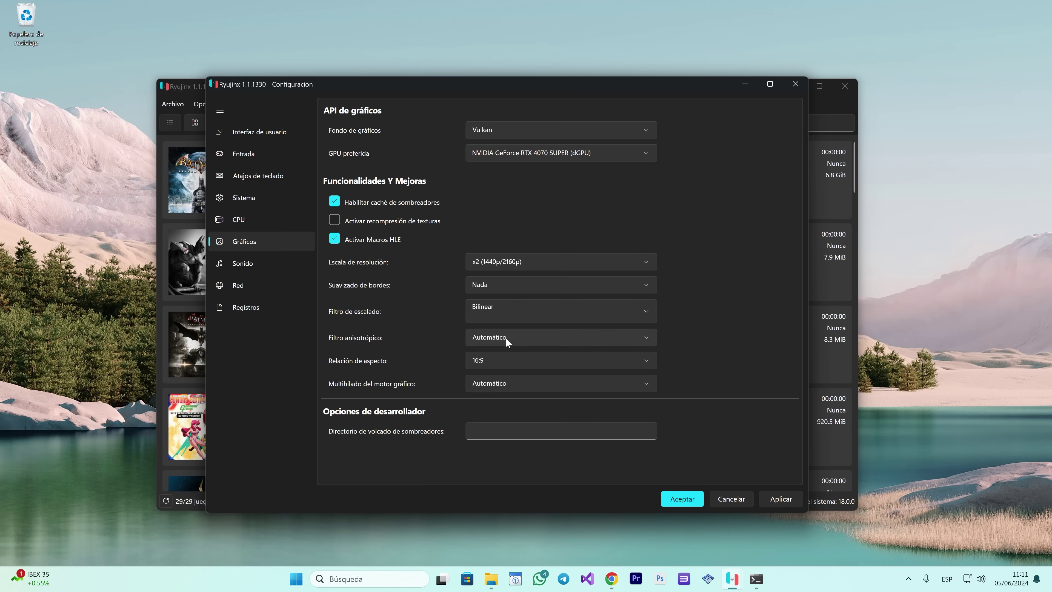
pyautogui.click(519, 338)
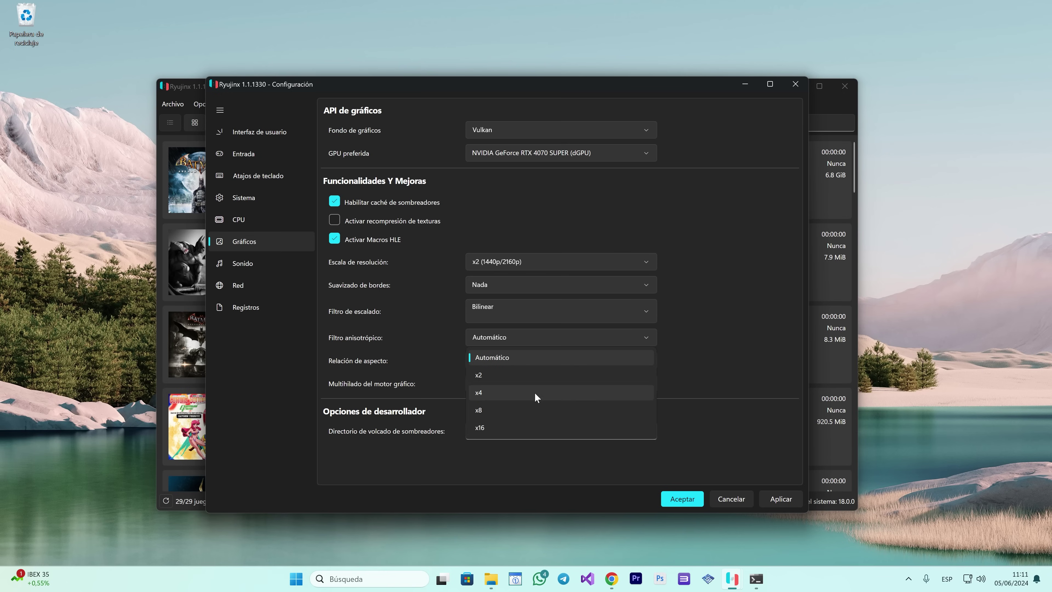
pyautogui.click(415, 384)
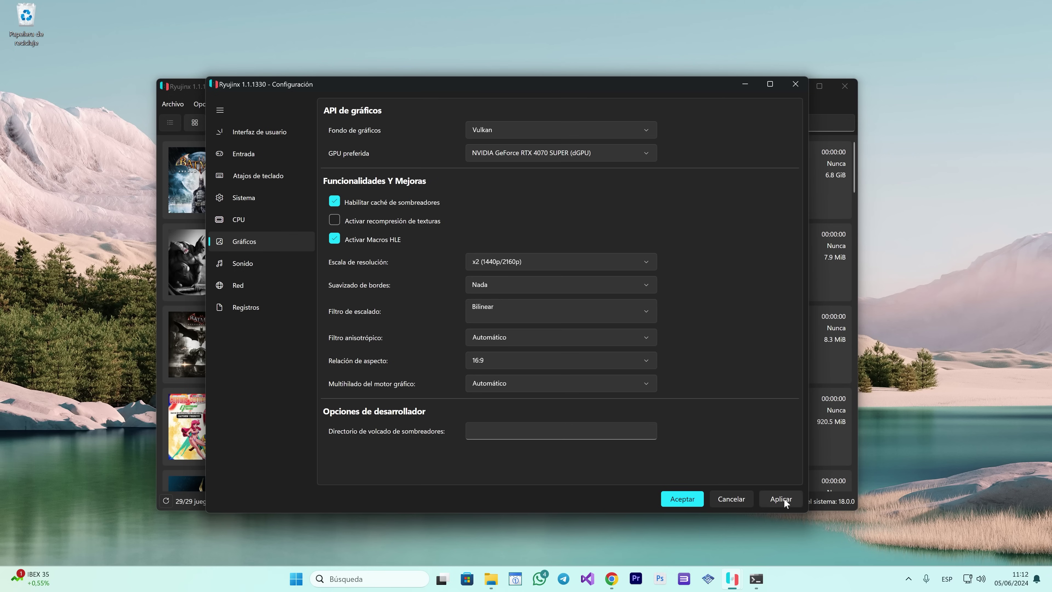
pyautogui.click(683, 499)
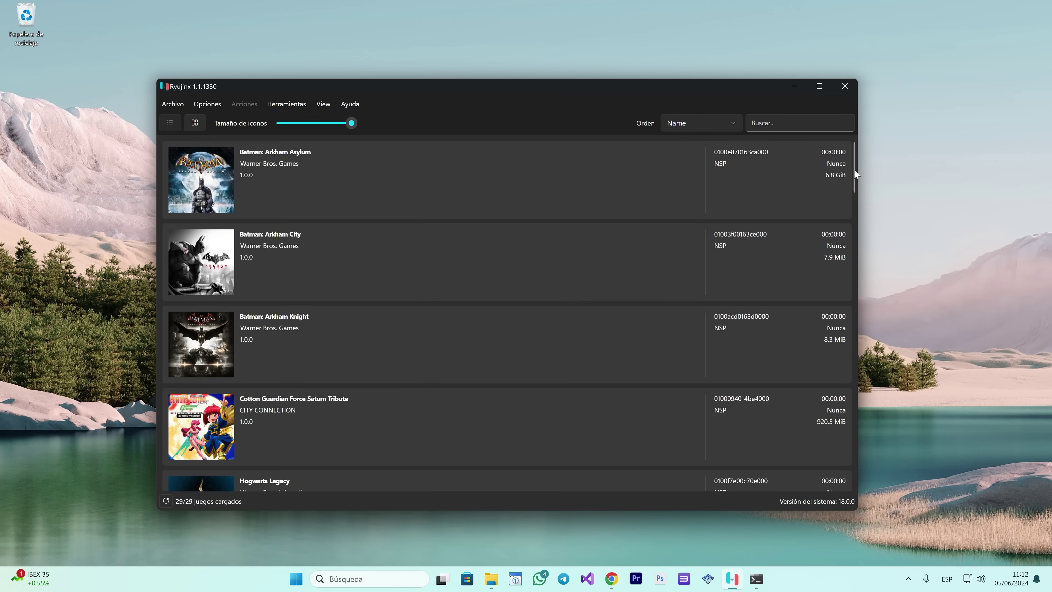
# - Add the v131072 update file from the game's folder to Prince of Persia: The Lost Crown, and save with Version 1.0.2 selected
pyautogui.moveTo(853, 176); pyautogui.dragTo(850, 319)
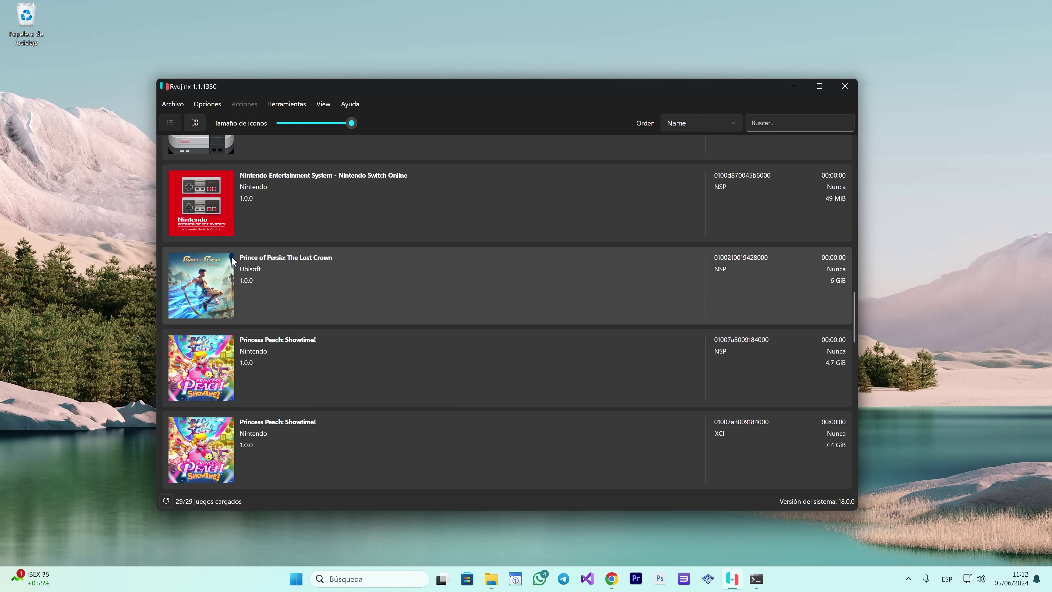
pyautogui.rightClick(343, 266)
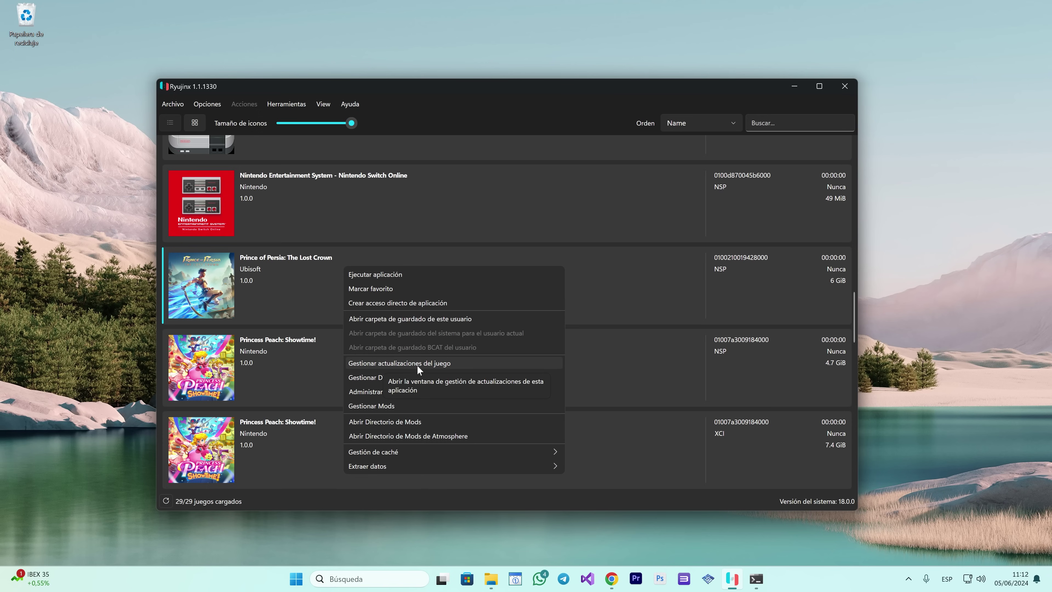
pyautogui.click(432, 364)
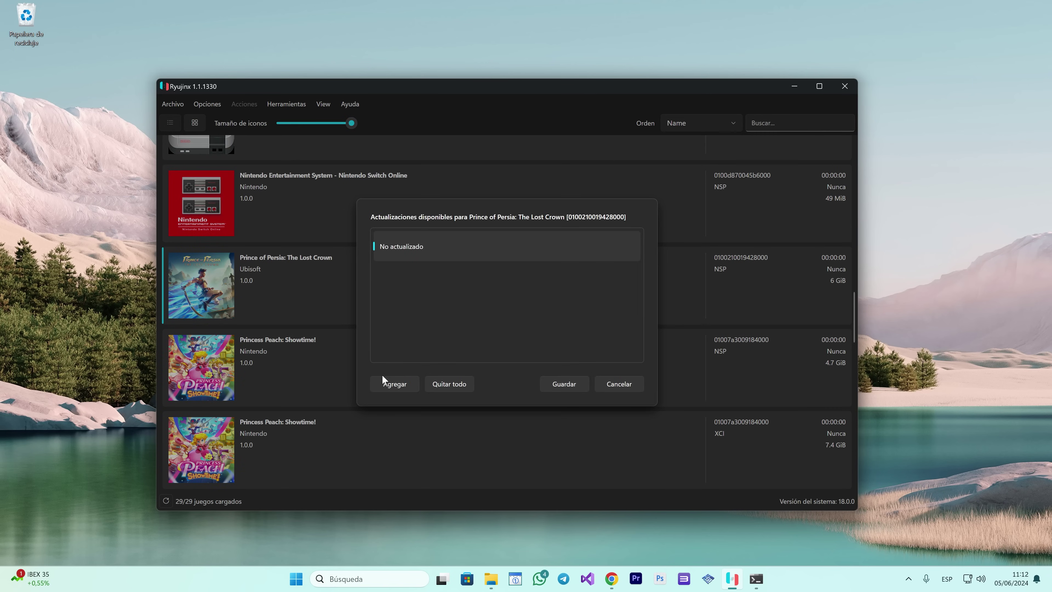
pyautogui.click(394, 385)
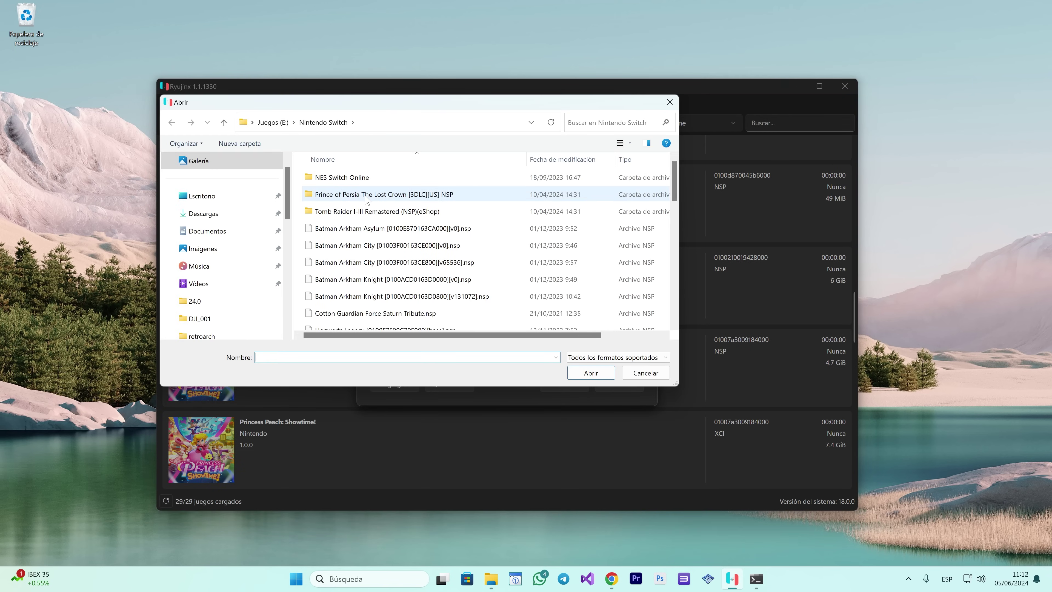
pyautogui.doubleClick(413, 195)
pyautogui.moveTo(570, 158); pyautogui.dragTo(617, 158)
pyautogui.click(430, 195)
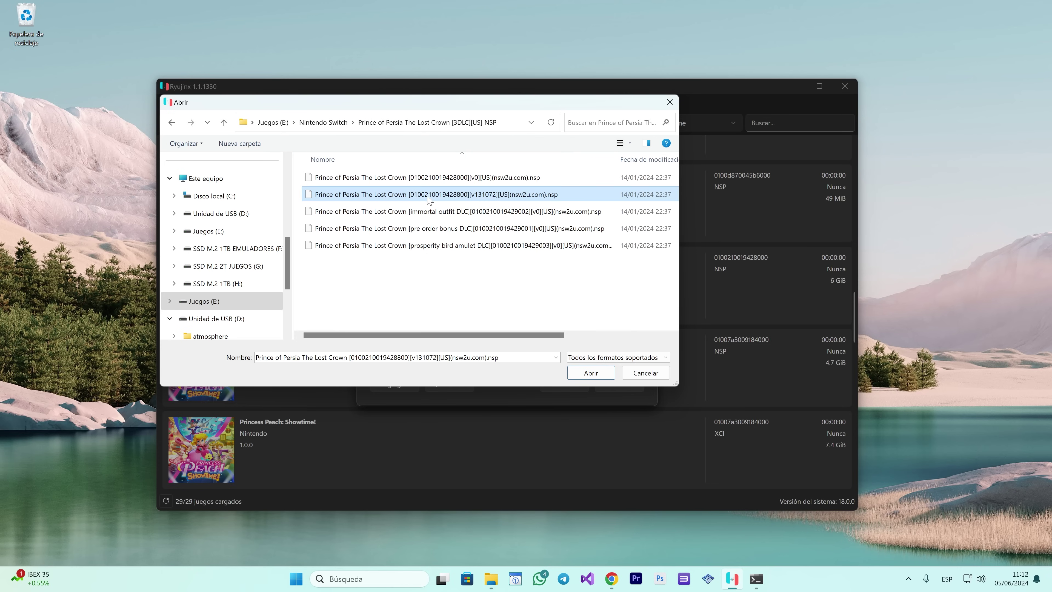
pyautogui.click(602, 374)
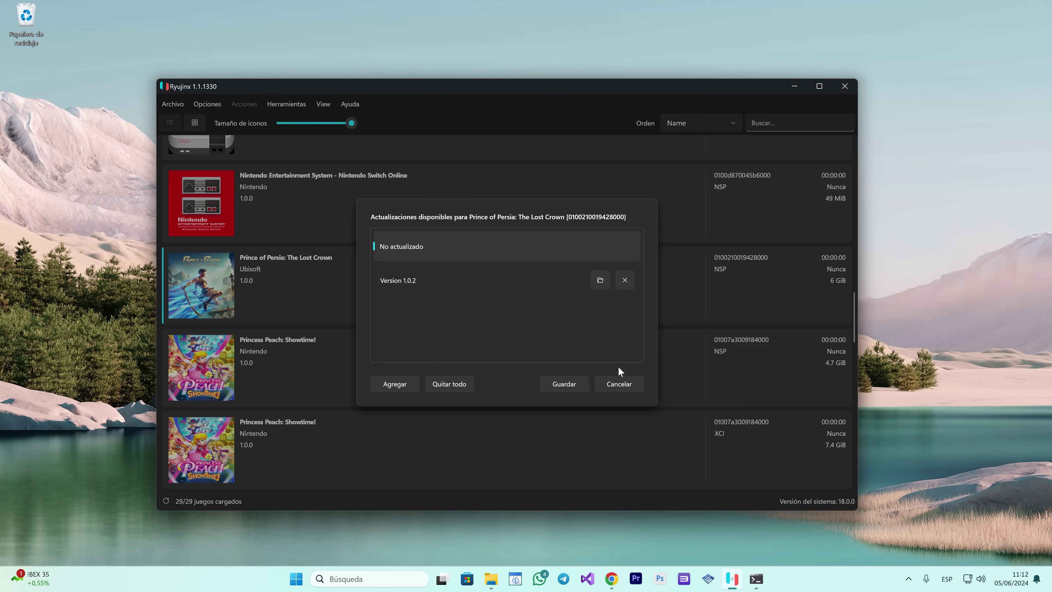
pyautogui.click(408, 274)
pyautogui.click(557, 384)
# - Add the immortal outfit, pre order bonus and prosperity bird amulet DLC files to Prince of Persia: The Lost Crown and save
pyautogui.scroll(-20, 384, 366)
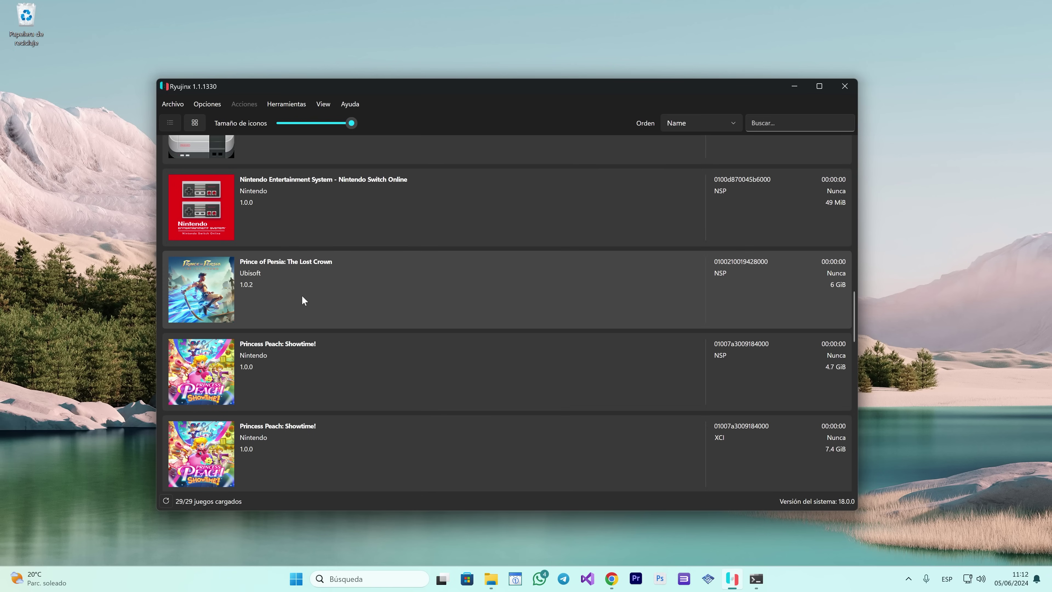
pyautogui.rightClick(331, 275)
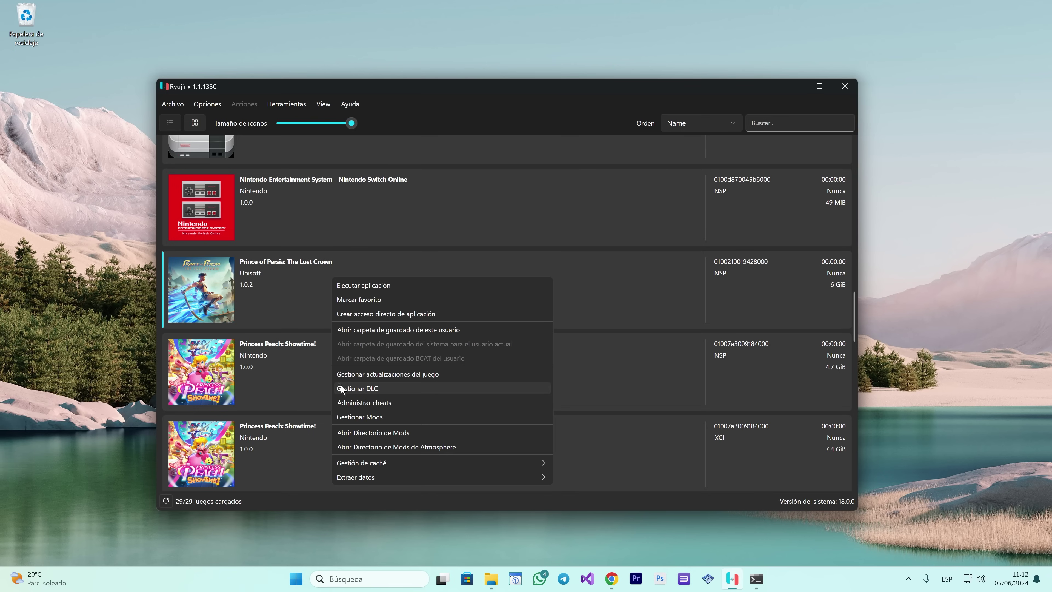
pyautogui.click(357, 387)
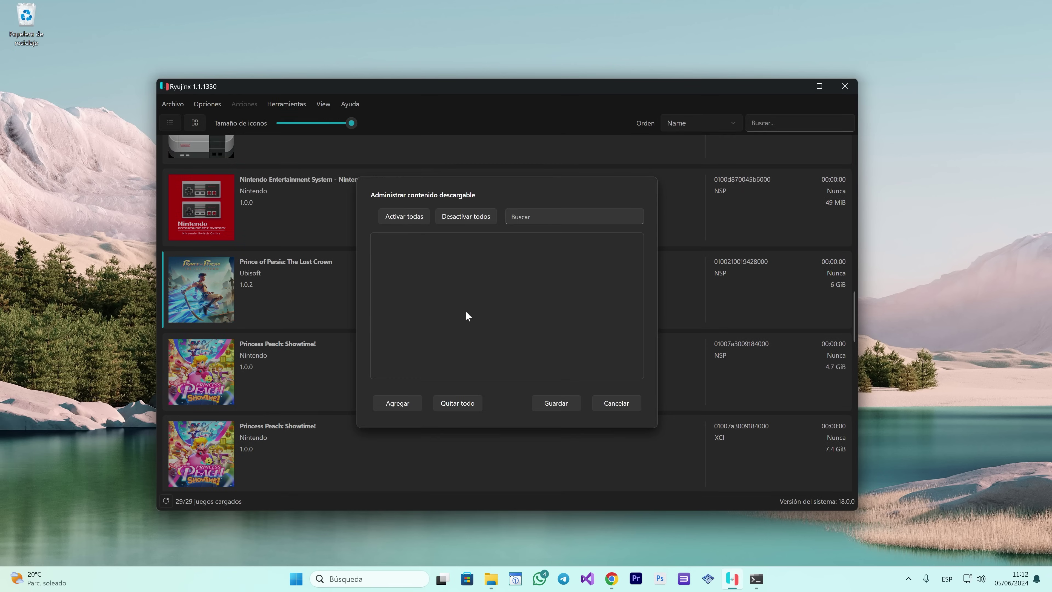
pyautogui.click(401, 406)
pyautogui.moveTo(374, 300); pyautogui.dragTo(499, 208)
pyautogui.click(591, 373)
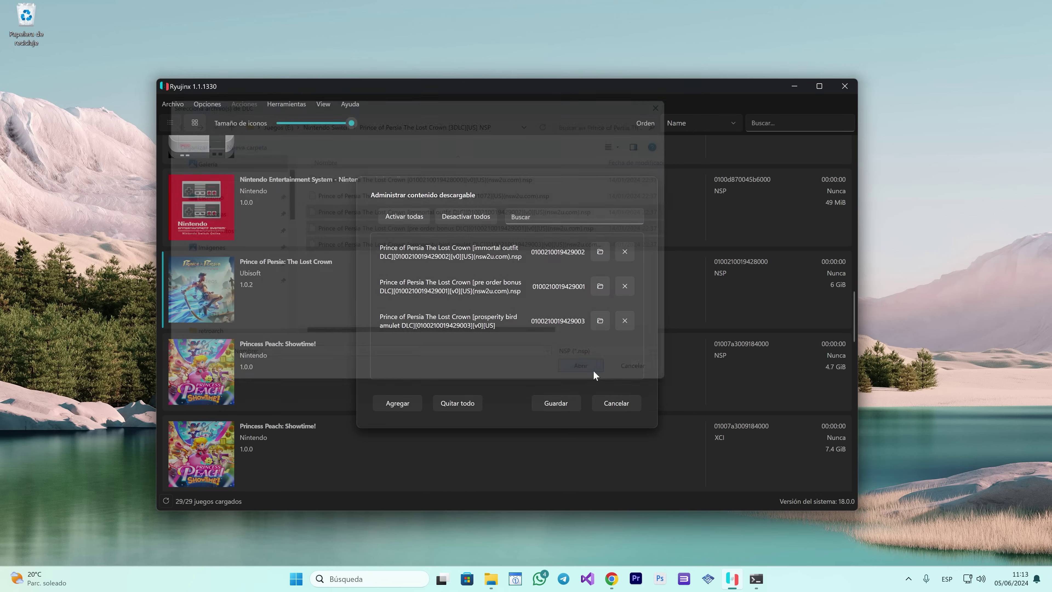
pyautogui.click(562, 405)
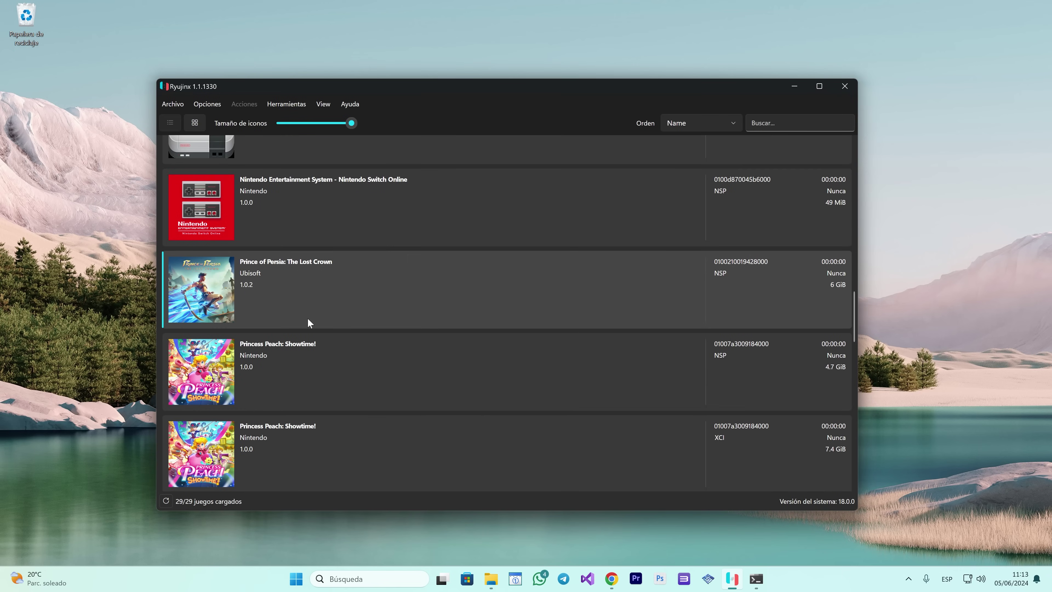
# - Enable all three added DLCs for Prince of Persia: The Lost Crown and save the downloadable content settings
pyautogui.rightClick(304, 294)
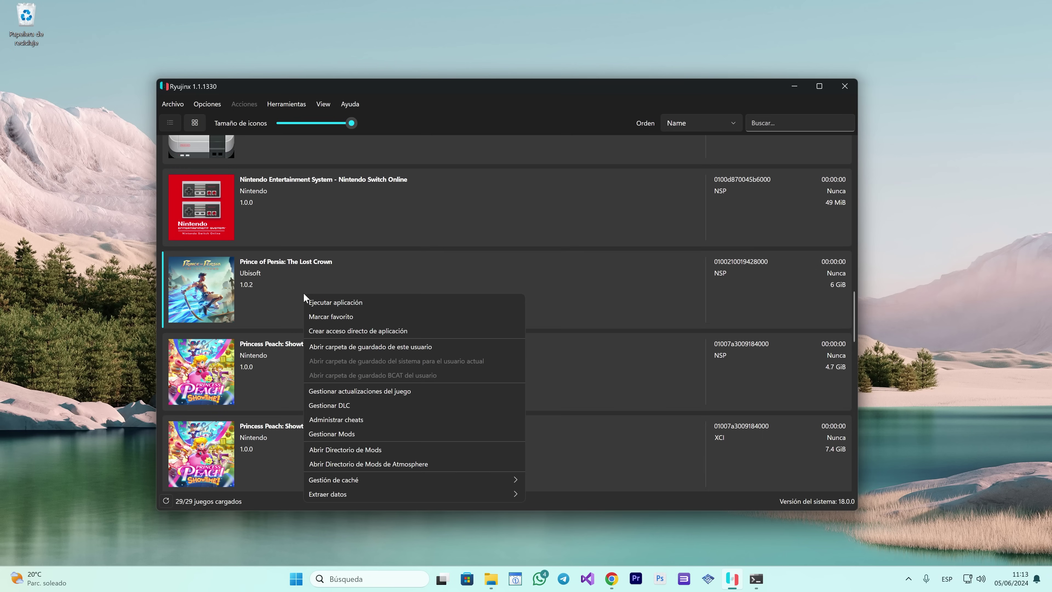
pyautogui.click(327, 406)
pyautogui.click(396, 263)
pyautogui.click(394, 286)
pyautogui.click(396, 255)
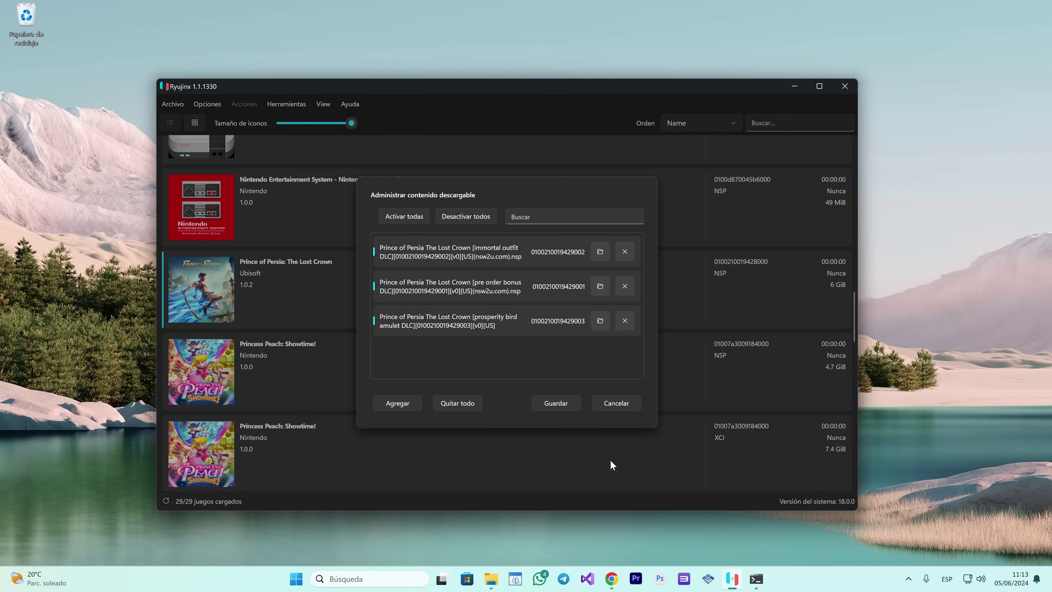
pyautogui.click(555, 404)
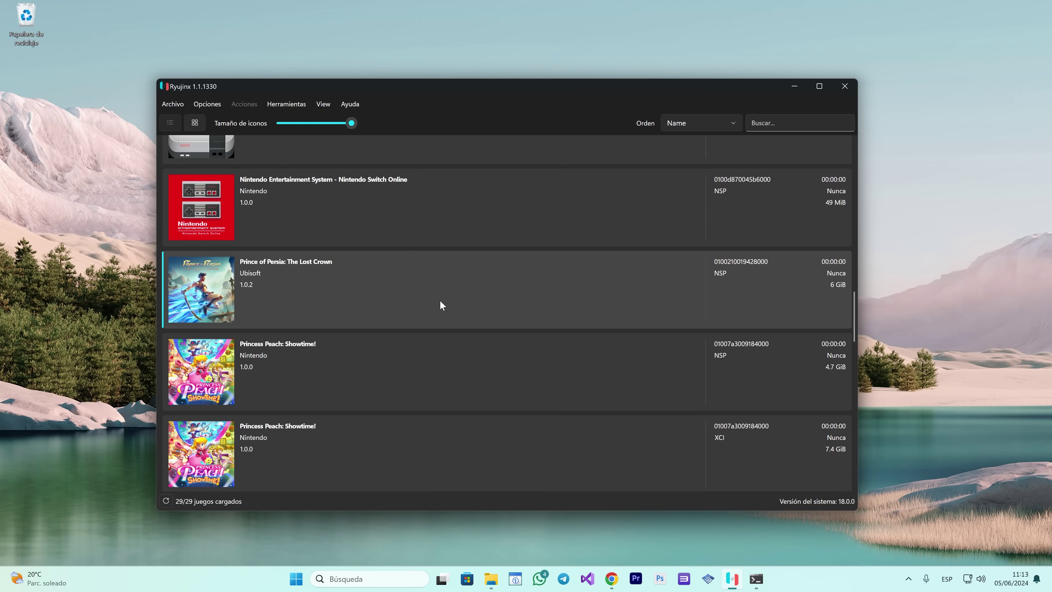
# - Browse the game list and launch Prince of Persia: The Lost Crown
pyautogui.scroll(-4, 373, 324)
pyautogui.scroll(-2, 385, 367)
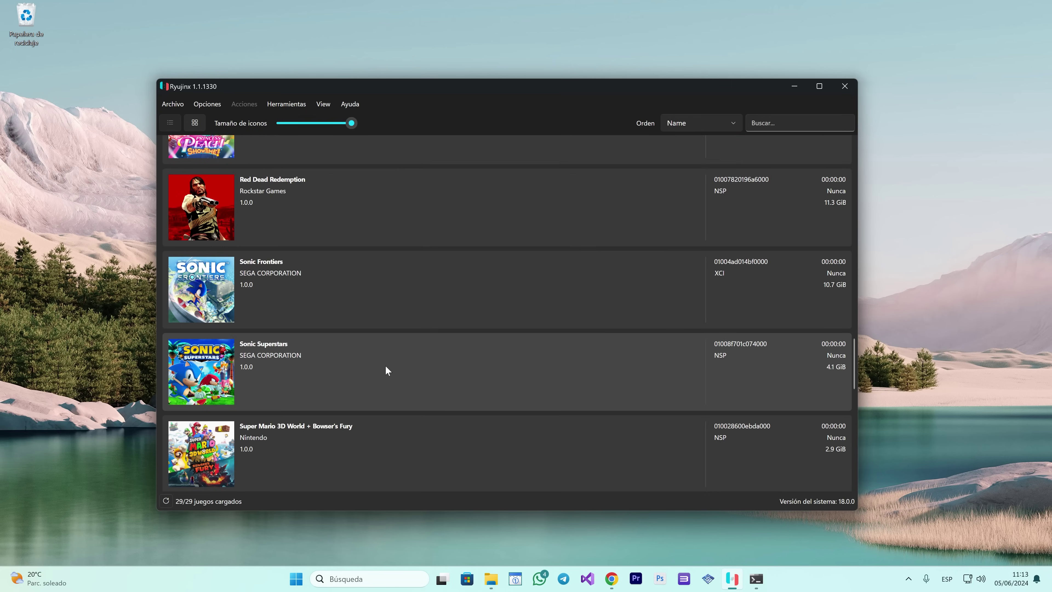
pyautogui.scroll(-2, 417, 341)
pyautogui.scroll(9, 369, 379)
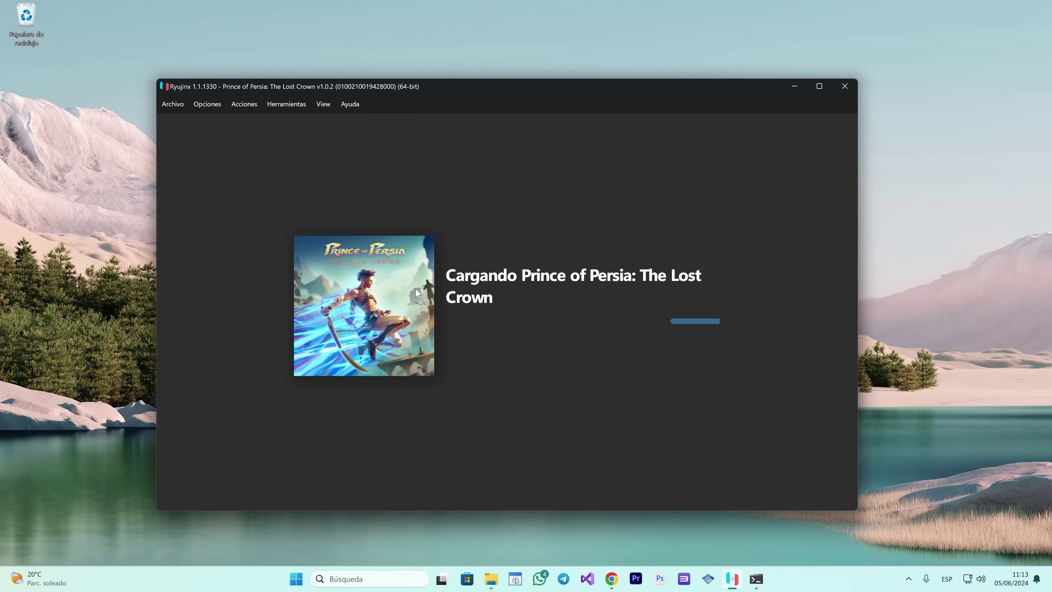
pyautogui.click(199, 104)
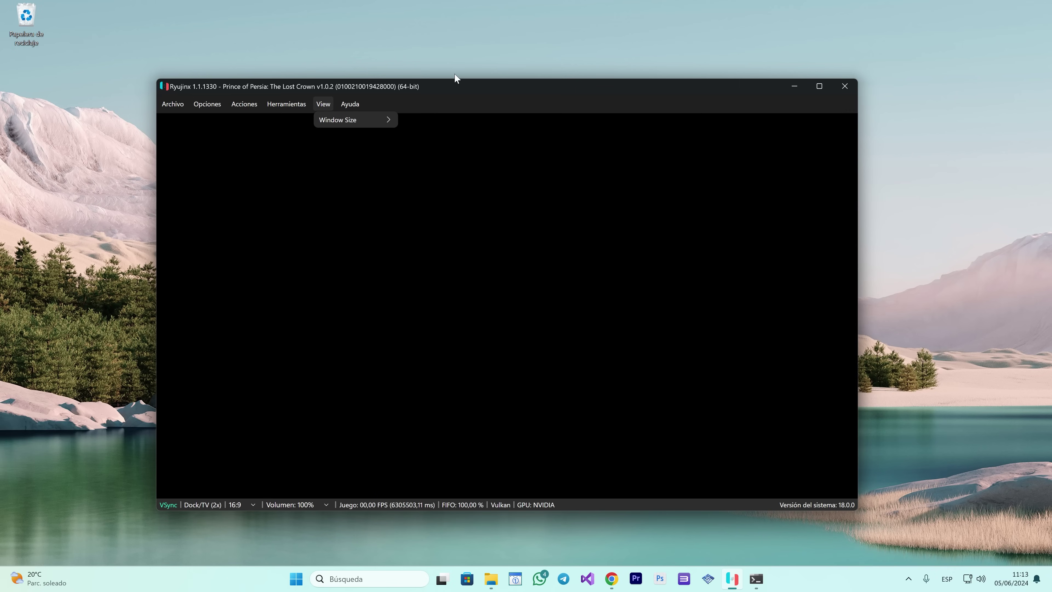
pyautogui.click(453, 80)
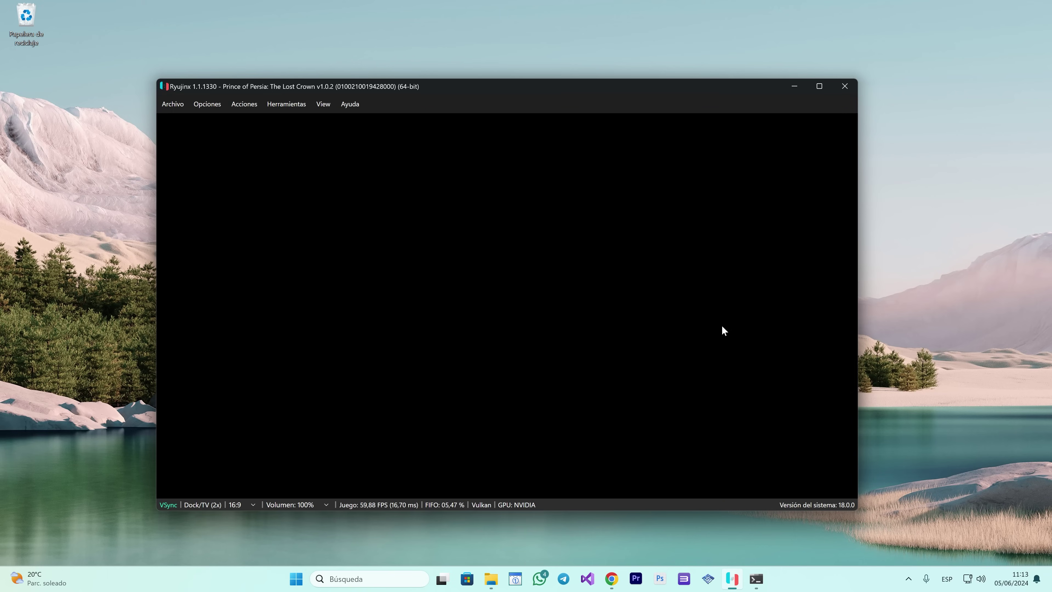
# - Switch the Windows sound output to the System (4- TC-HELICON GoXLR) device
pyautogui.click(982, 581)
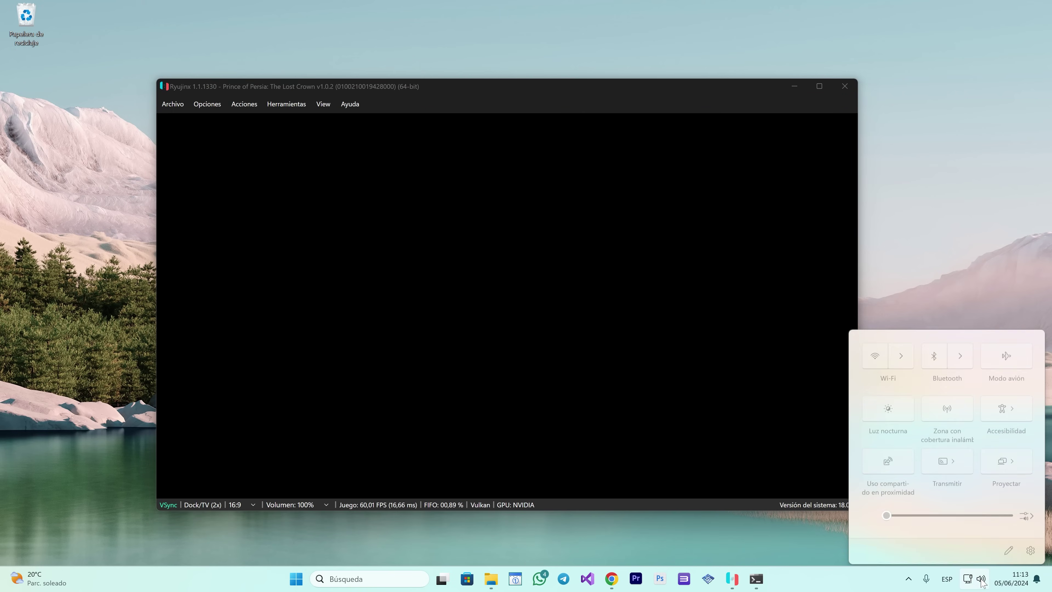
pyautogui.click(1029, 510)
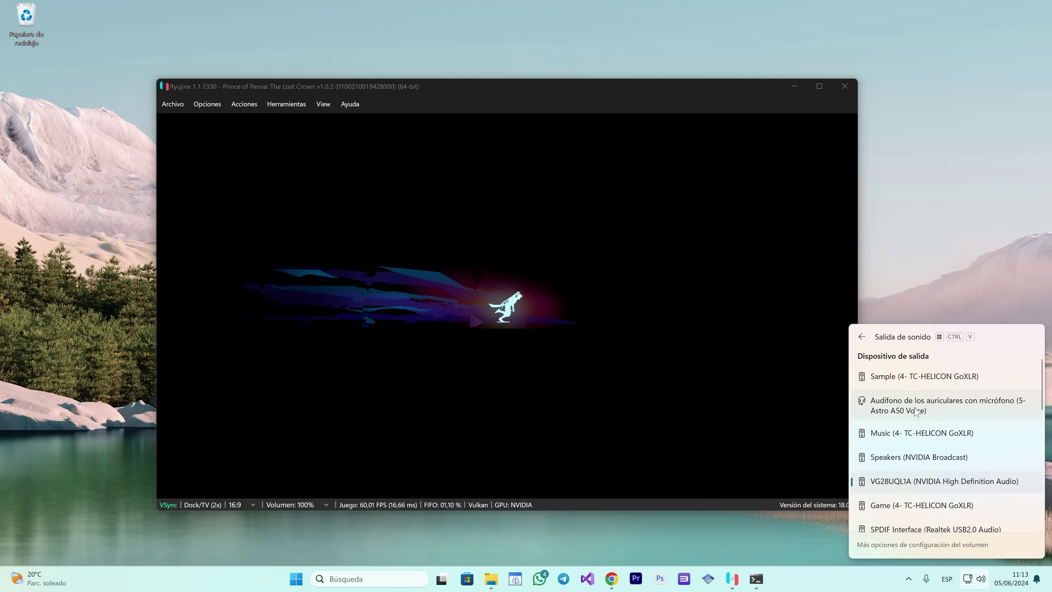
pyautogui.scroll(-3, 909, 483)
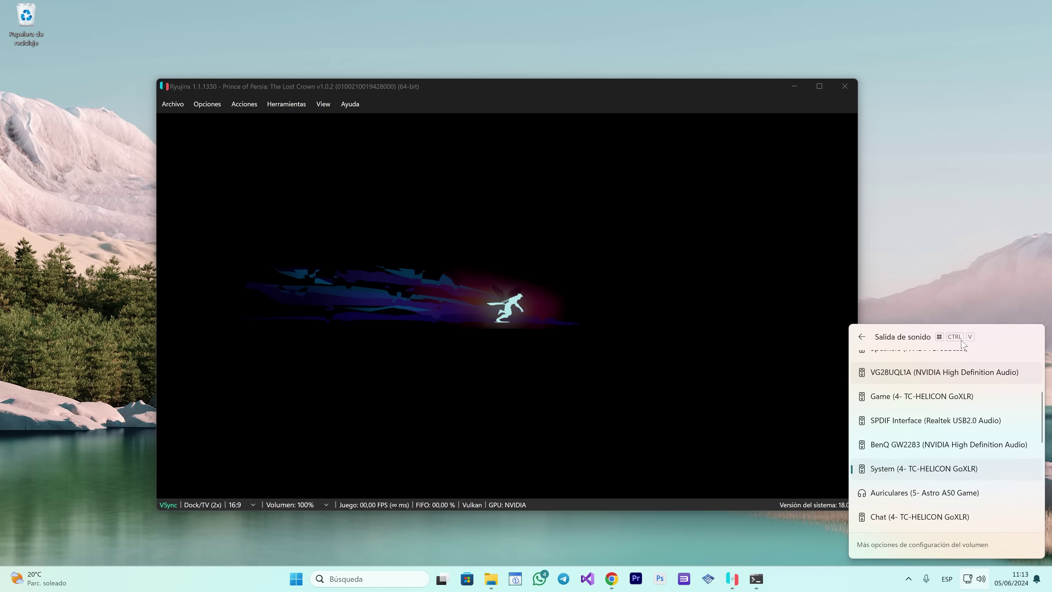
pyautogui.click(804, 396)
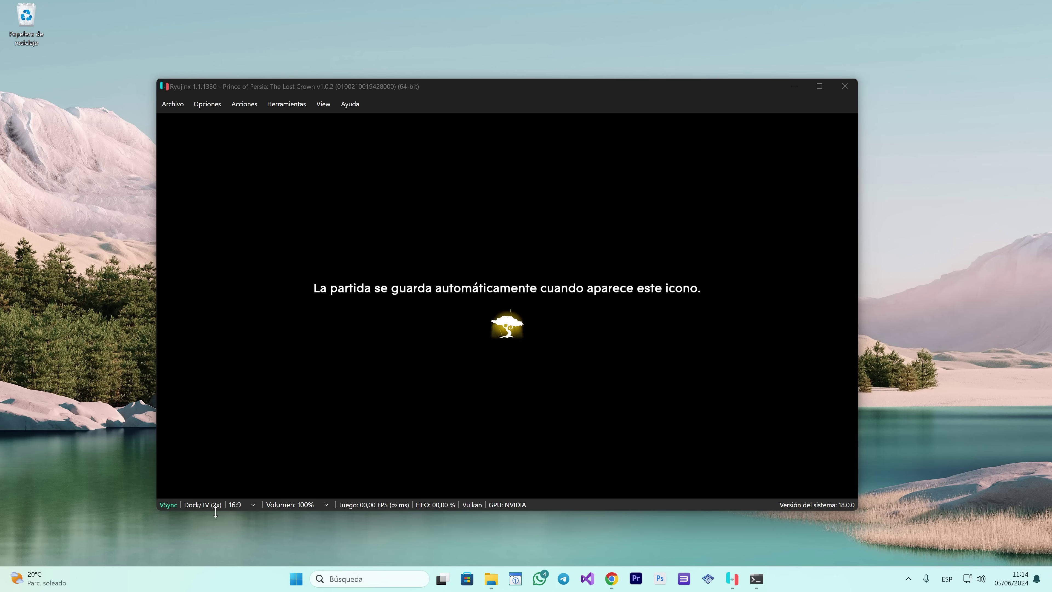
# - Try the console's Portátil mode, return it to Dock/TV, and check the aspect ratio and volume options
pyautogui.click(202, 505)
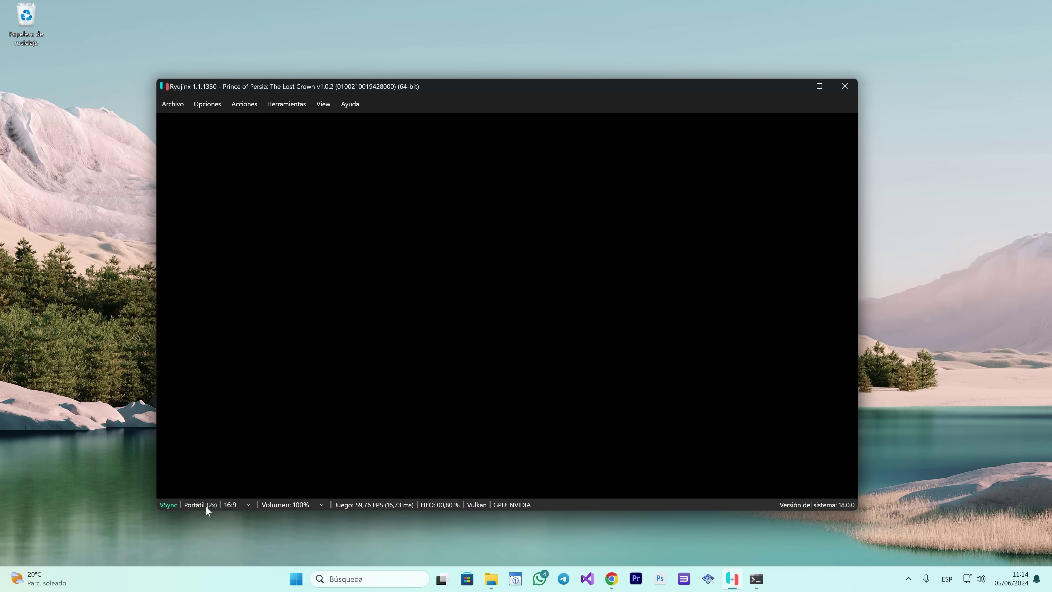
pyautogui.click(205, 506)
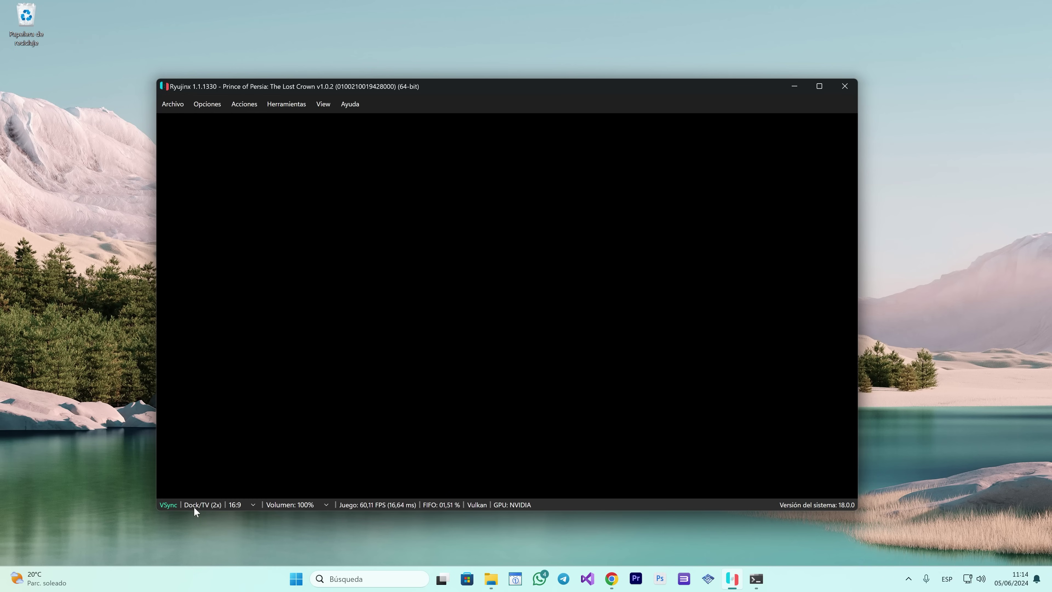
pyautogui.click(249, 505)
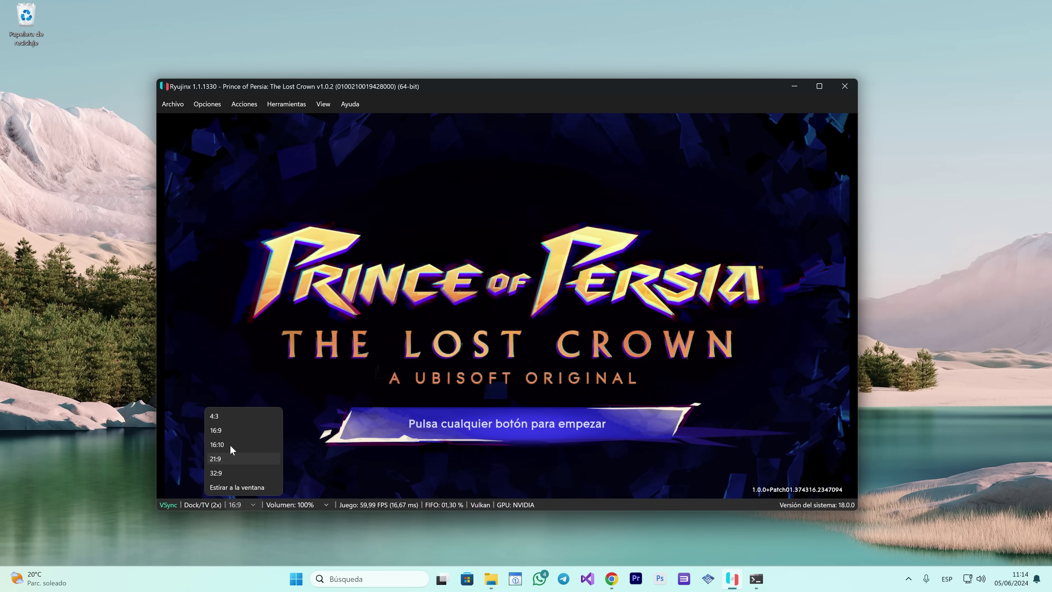
pyautogui.click(285, 530)
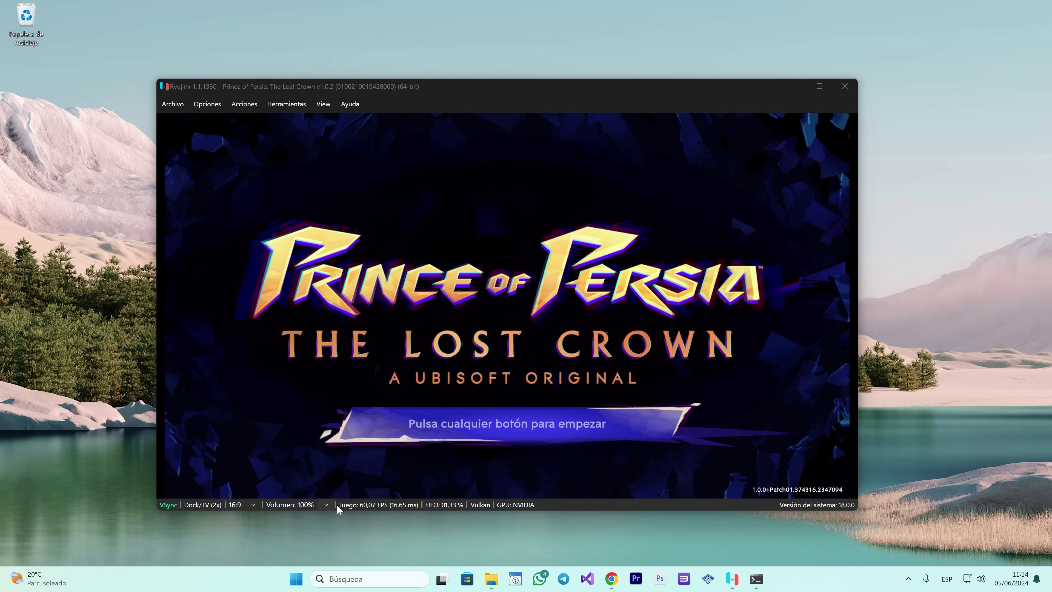
pyautogui.click(327, 505)
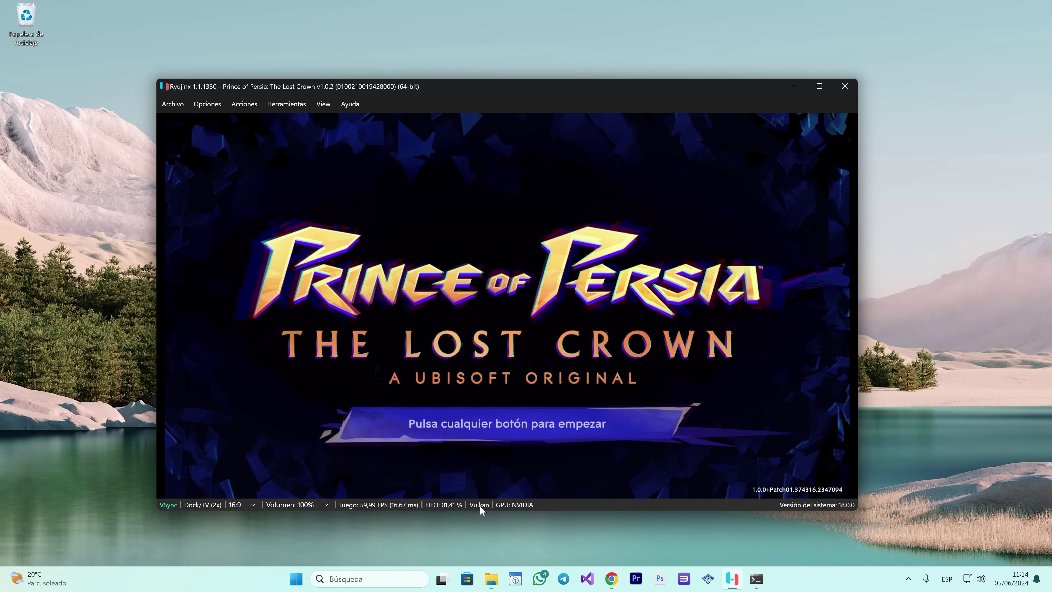
# - Pass the game's title screen, set the audio language to Español and continue past the language selection
pyautogui.moveTo(622, 586)
pyautogui.press('Return')
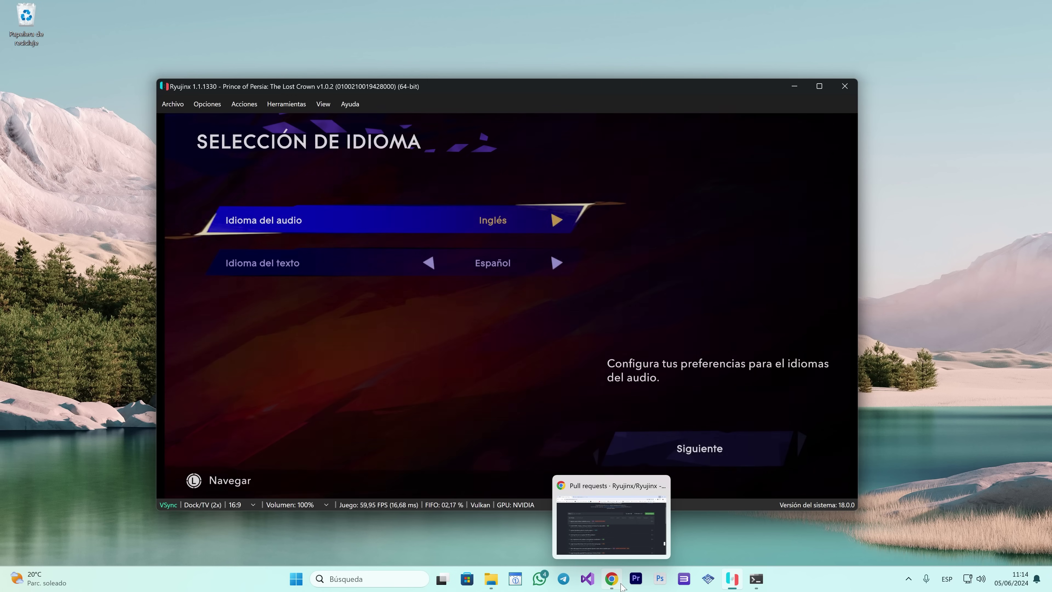
pyautogui.press('Right')
pyautogui.press('Right')
pyautogui.press('Right')
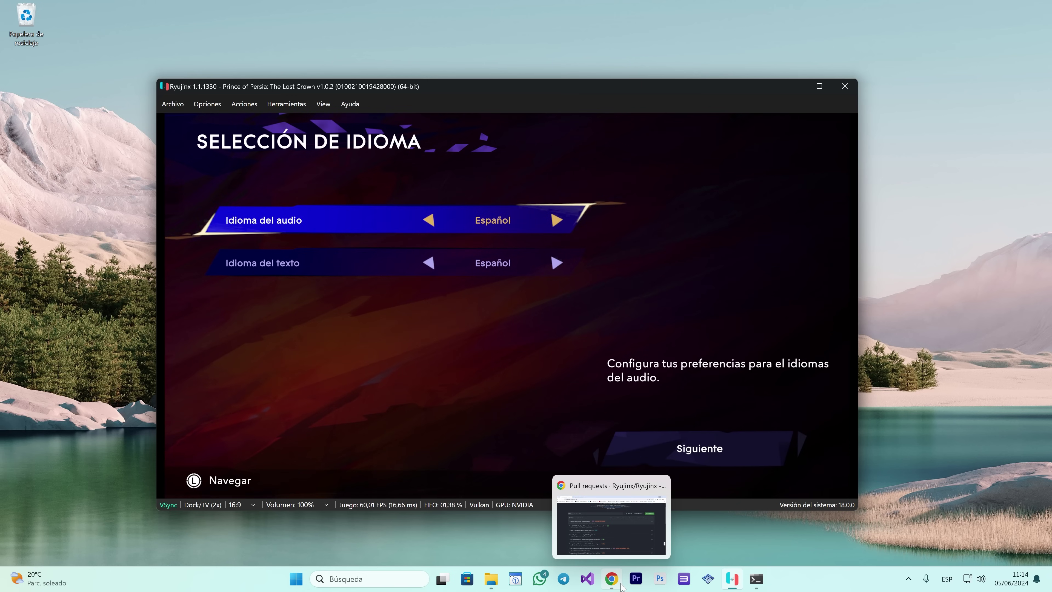
pyautogui.press('Down')
pyautogui.press('Down')
pyautogui.press('Return')
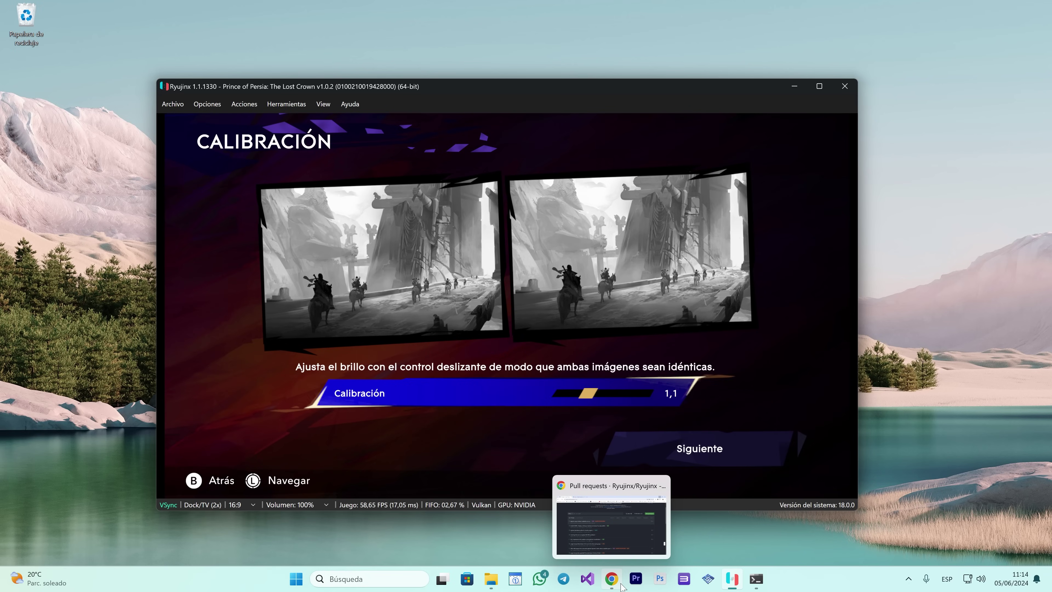
# - Accept the brightness calibration at 1,1 and the default accessibility settings to reach the game's main menu
pyautogui.press('Left')
pyautogui.press('Right')
pyautogui.press('Down')
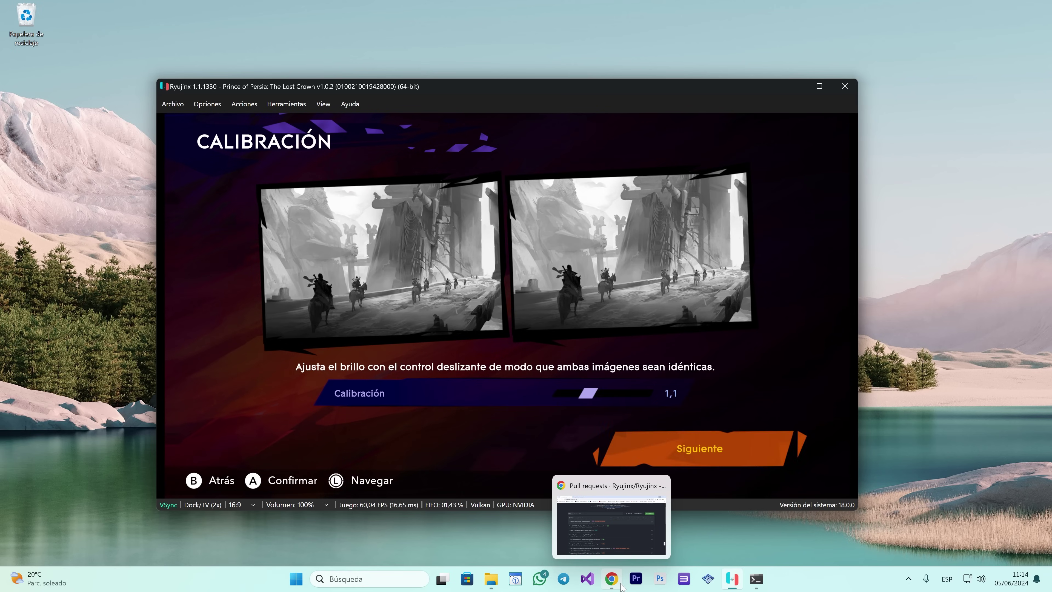
pyautogui.press('Return')
pyautogui.press('Down')
pyautogui.press('Up')
pyautogui.press('Up')
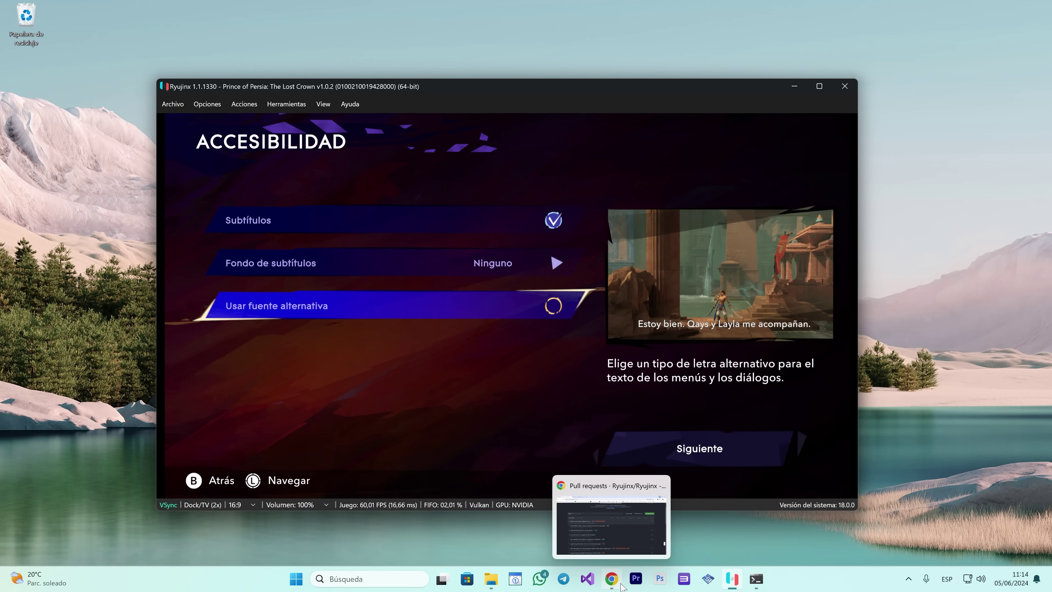
pyautogui.press('Down')
pyautogui.press('Return')
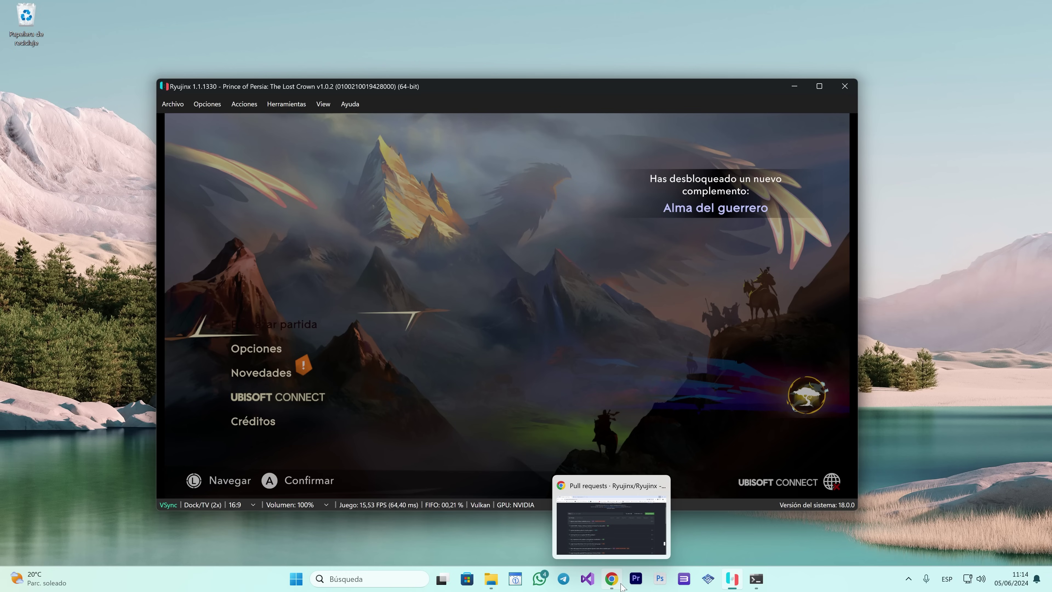
# - Start a new game in Exploración mode and confirm the remaining choices to begin playing
pyautogui.press('Down')
pyautogui.press('Up')
pyautogui.press('Return')
pyautogui.press('Right')
pyautogui.press('Return')
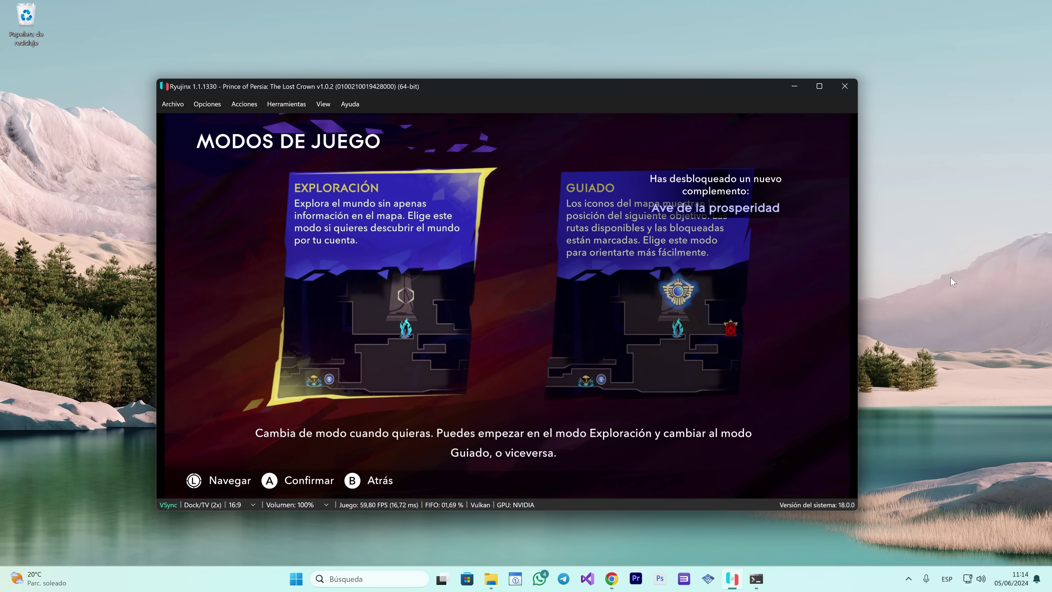
pyautogui.press('Return')
pyautogui.press('Up')
pyautogui.press('Down')
pyautogui.press('Return')
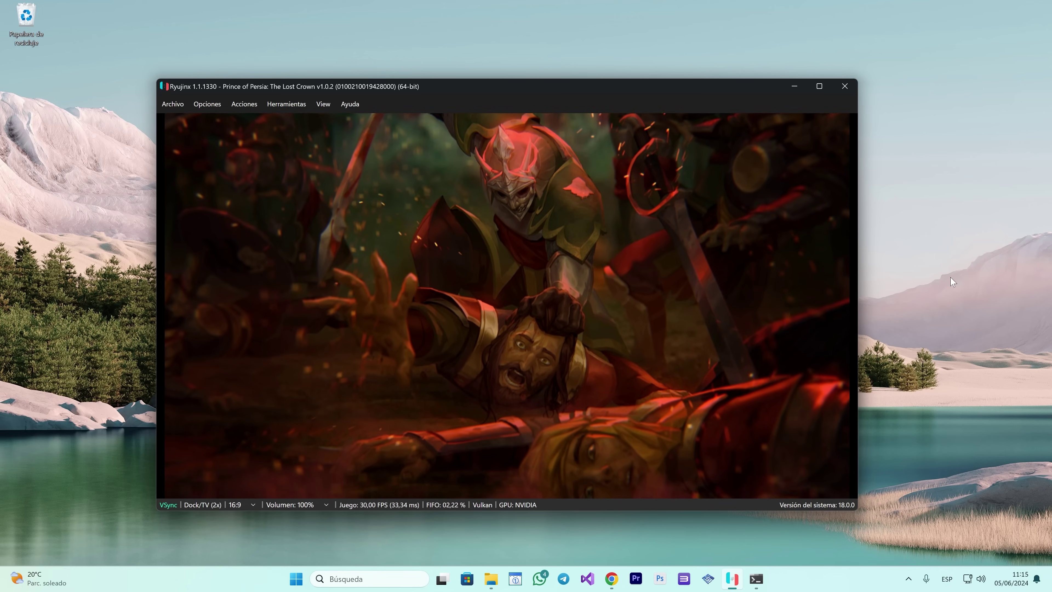
# - Pause the opening cutscene and skip it
pyautogui.press('+')
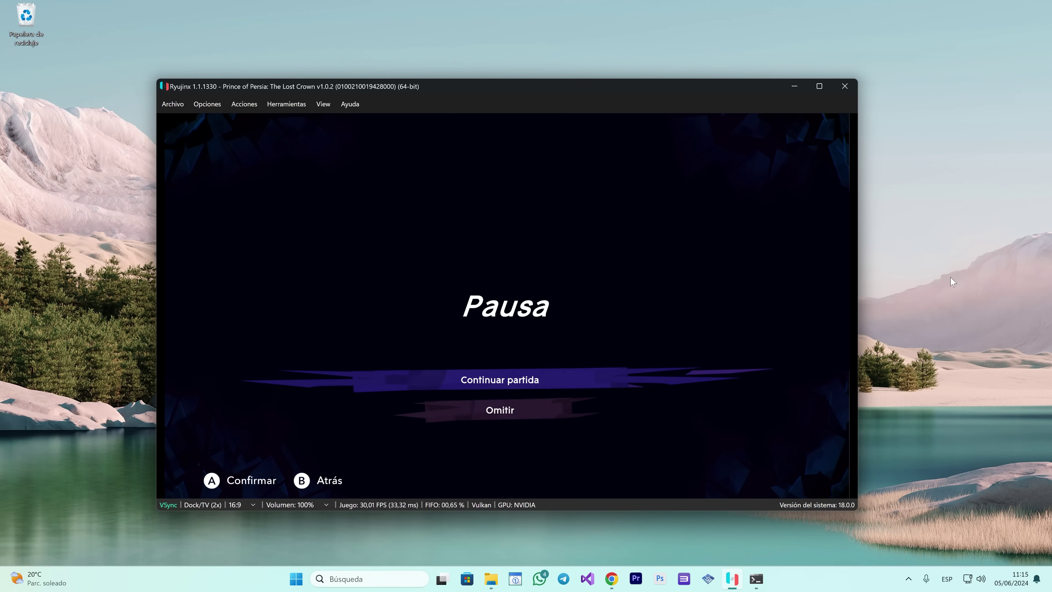
pyautogui.press('+')
pyautogui.press('+')
pyautogui.press('+')
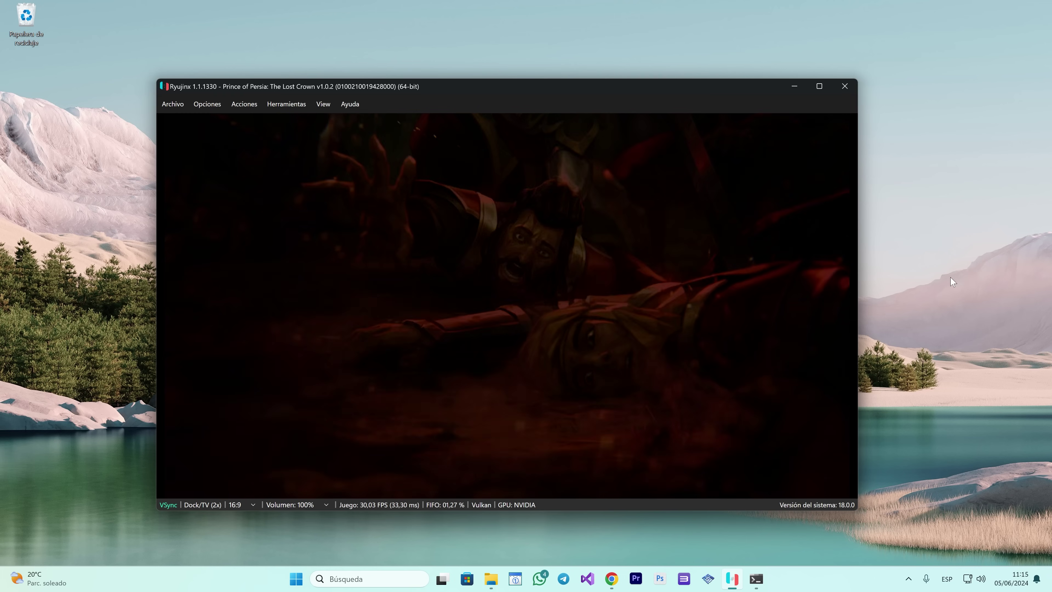